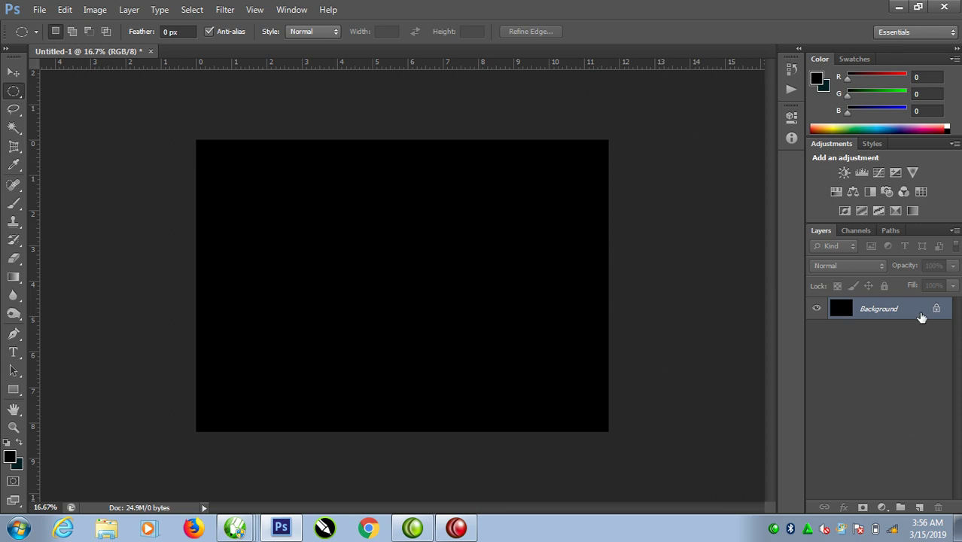
Step: Fit the canvas on screen and draw a circular selection near its centre
left_click(549, 348)
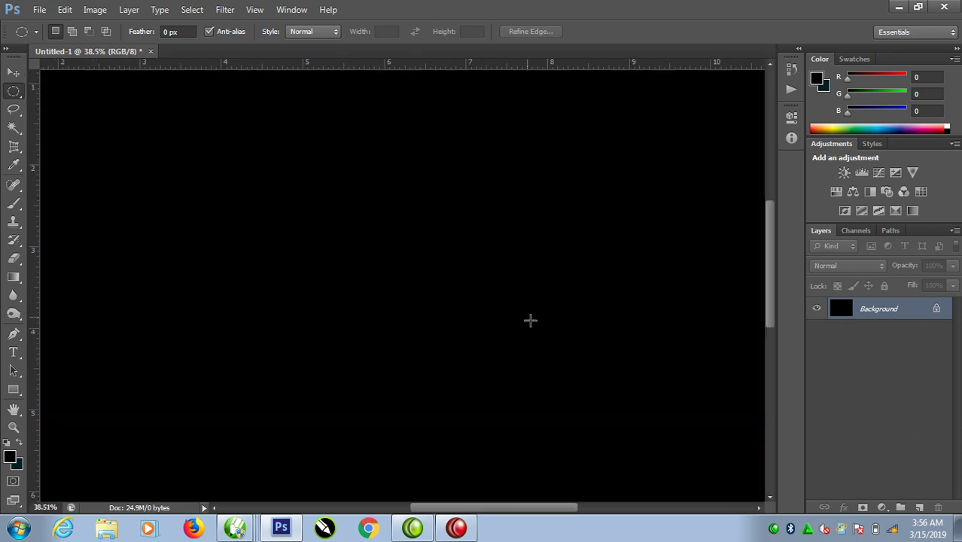
right_click(306, 208)
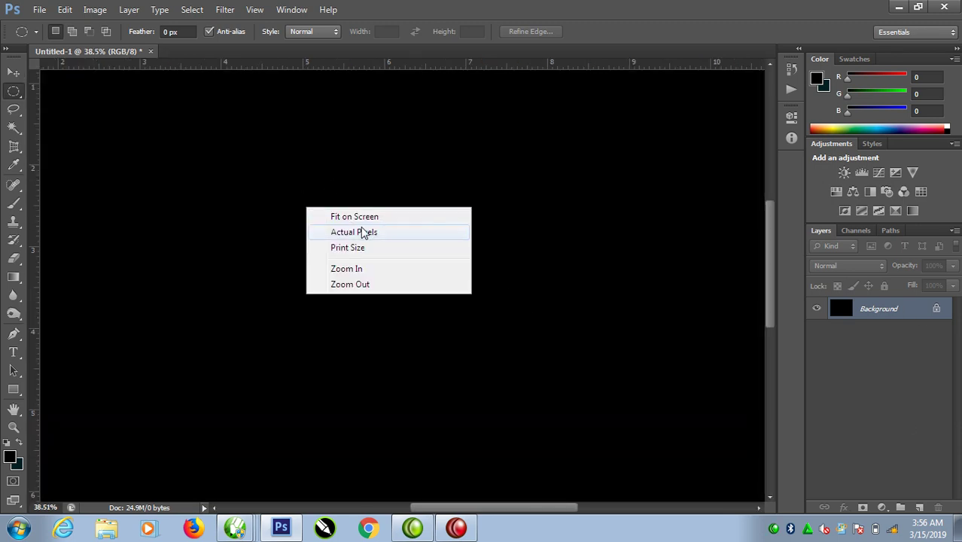
left_click(367, 212)
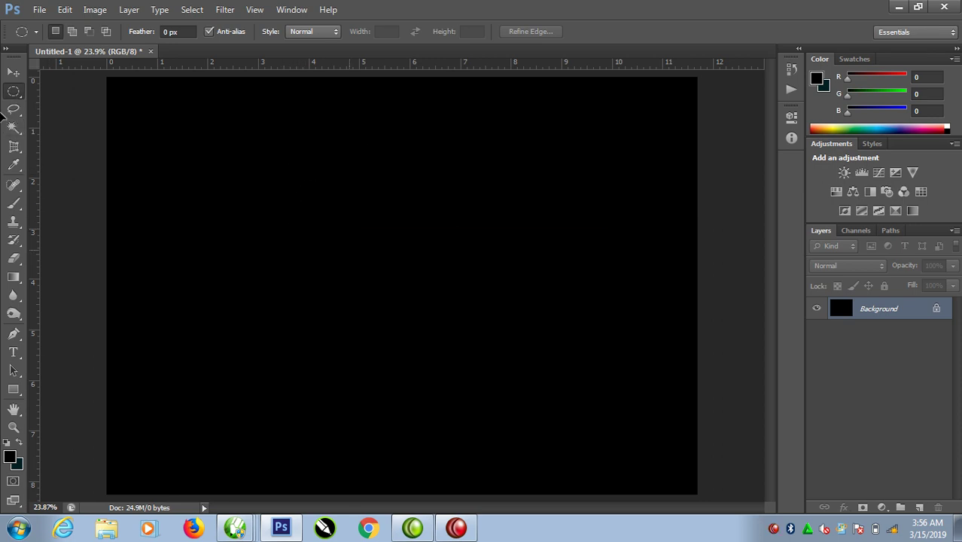
key("ctrl+Left")
left_click(484, 206)
left_click_drag(319, 161, 541, 358)
left_click_drag(541, 358, 584, 392)
Step: Fill the circle dark teal on new Layer 1, then duplicate the layer
double_click(879, 311)
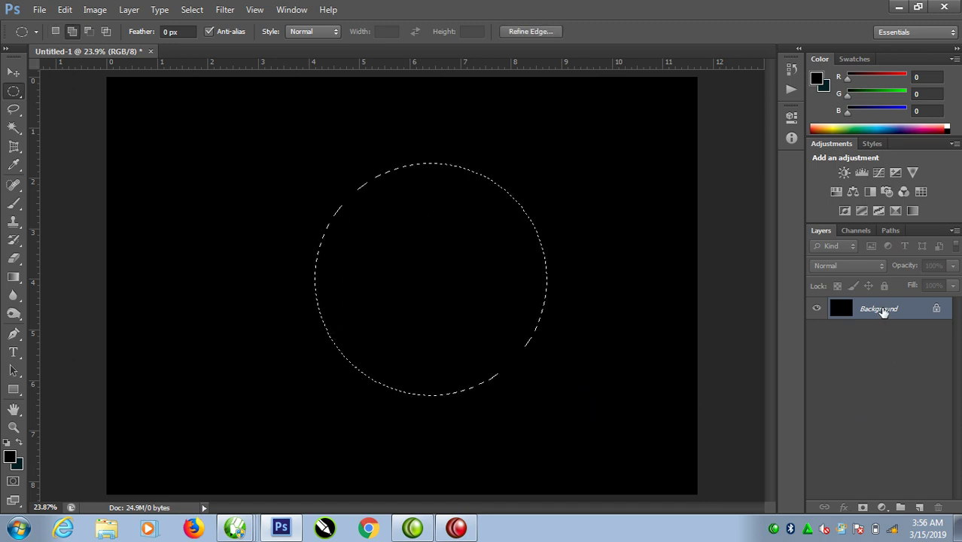
key("alt+BackSpace")
key("ctrl+d")
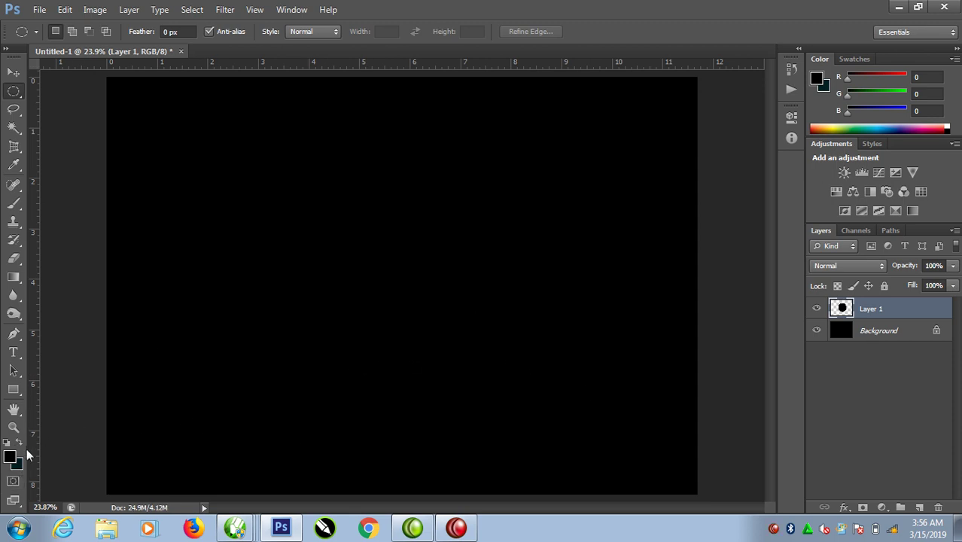
key("ctrl+shift+BackSpace")
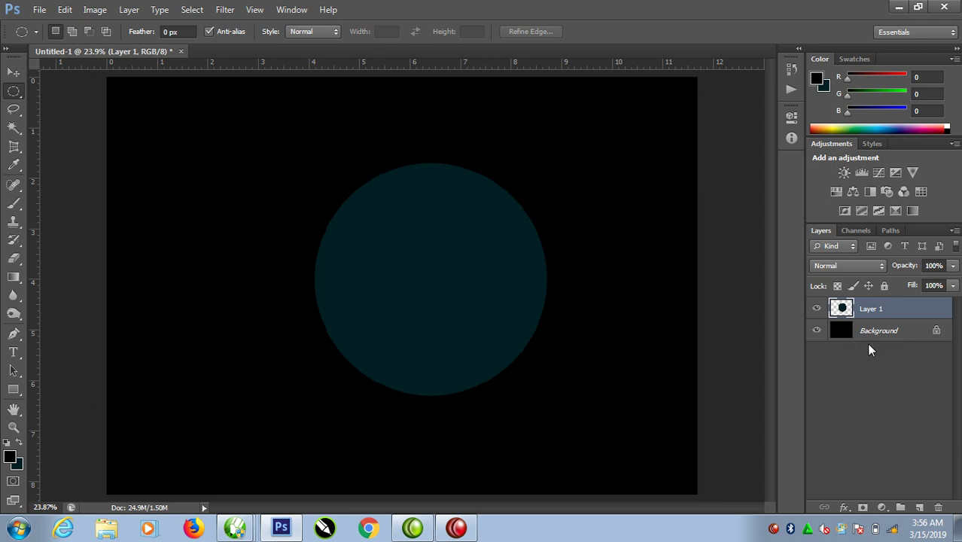
key("ctrl+j")
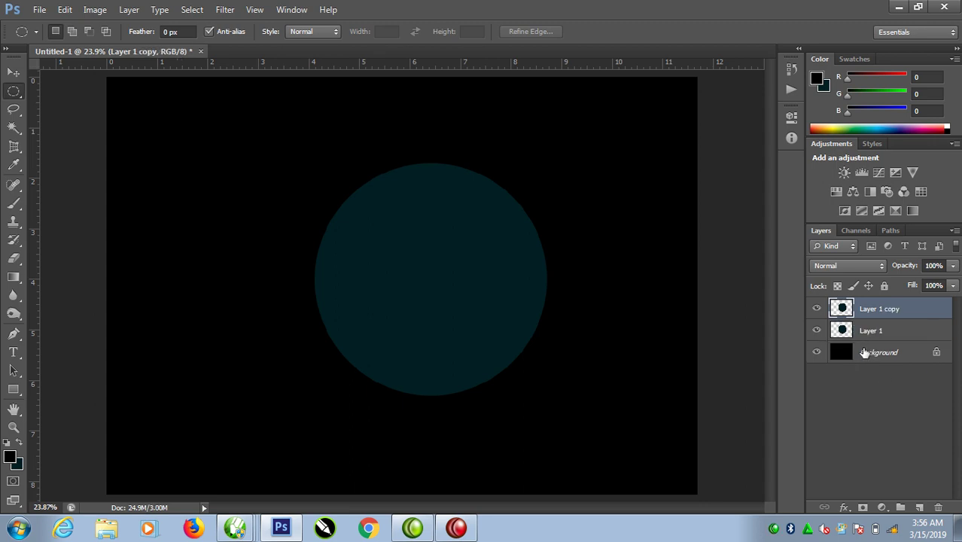
Step: Fill the copied circle black and scale it down to about 75%
key("alt+shift+BackSpace")
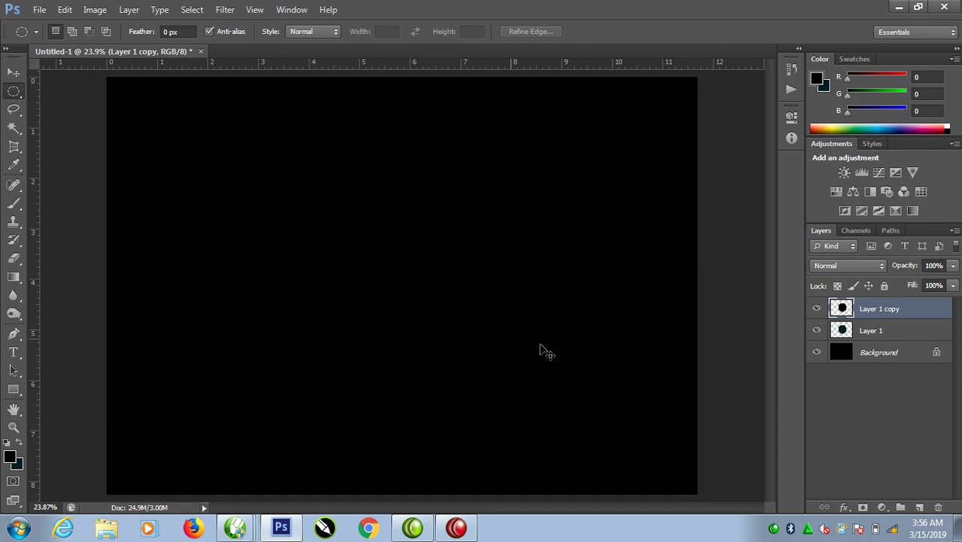
key("ctrl+t")
left_click_drag(547, 163, 519, 192)
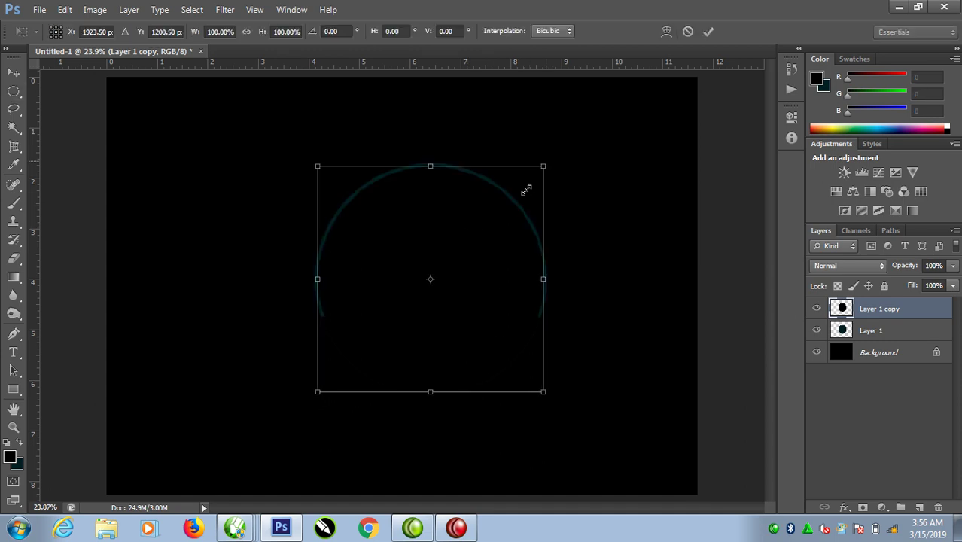
key("Return")
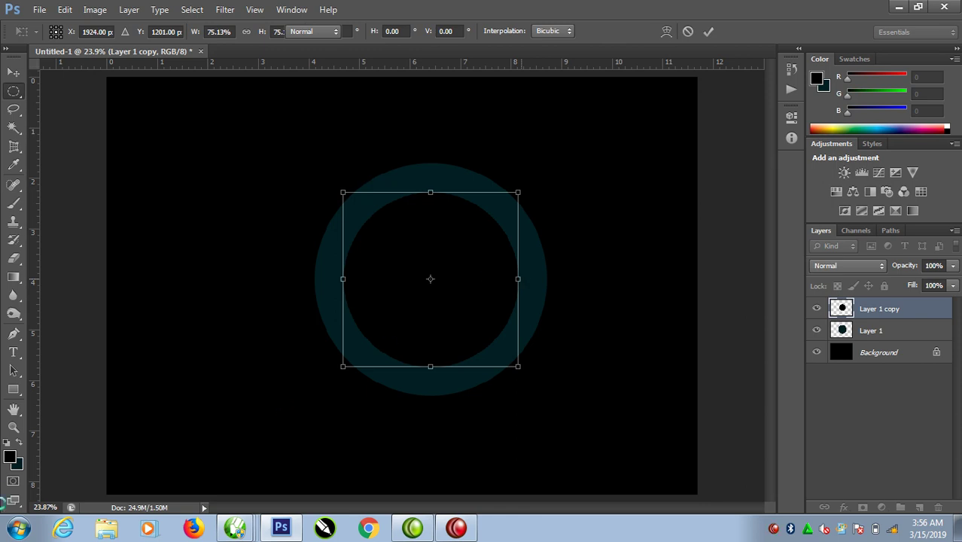
Step: Set the foreground colour to near-white and fill the inner circle with it
left_click(10, 458)
left_click(524, 210)
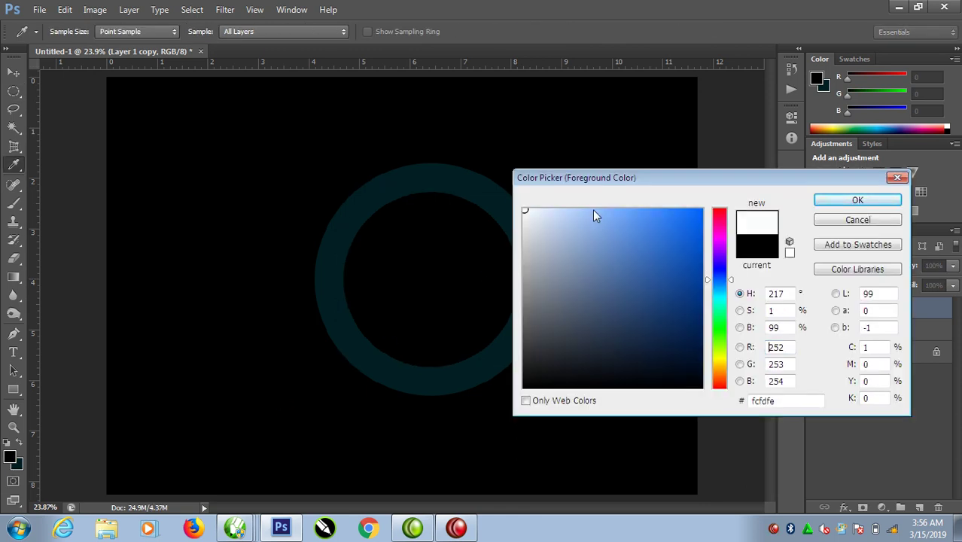
left_click(865, 200)
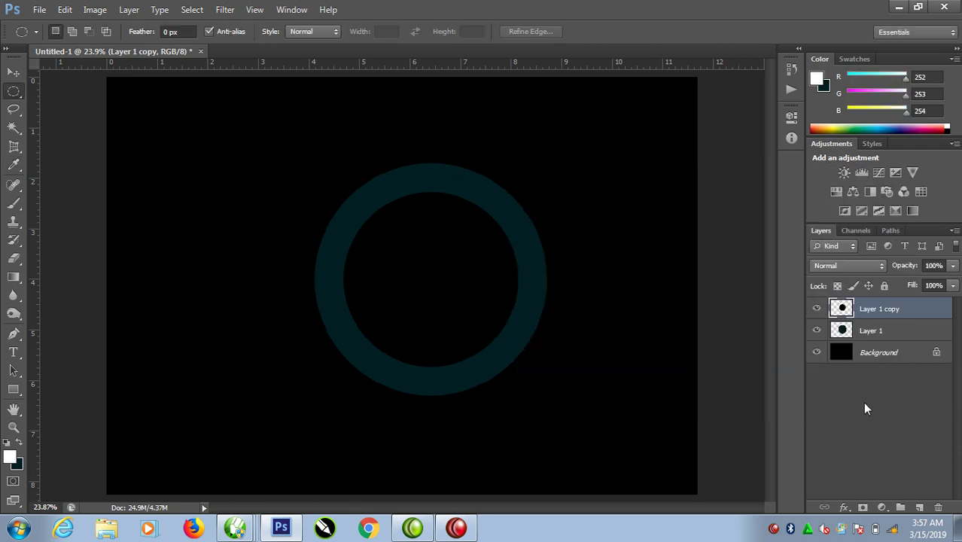
key("alt+BackSpace")
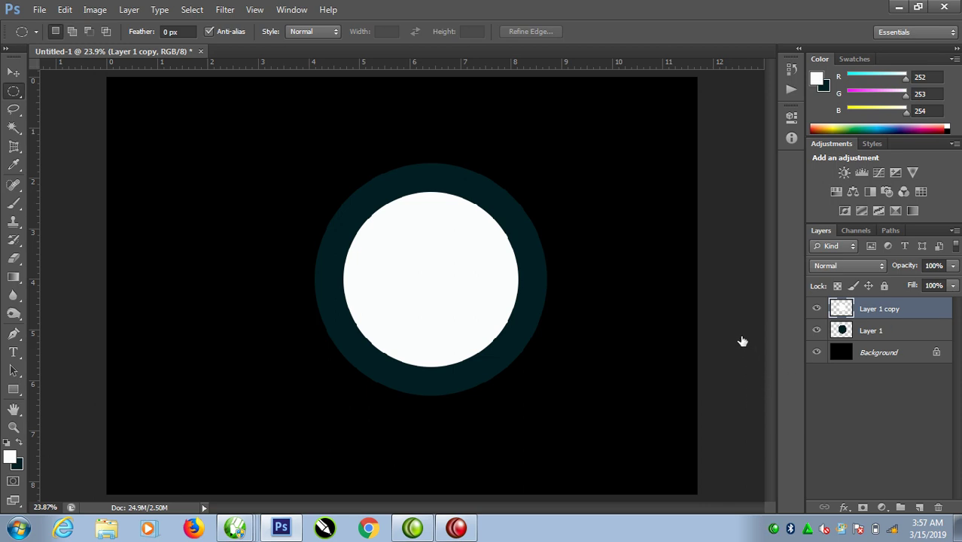
Step: Turn on Bevel & Emboss for Layer 1 copy and increase its depth and size
double_click(914, 308)
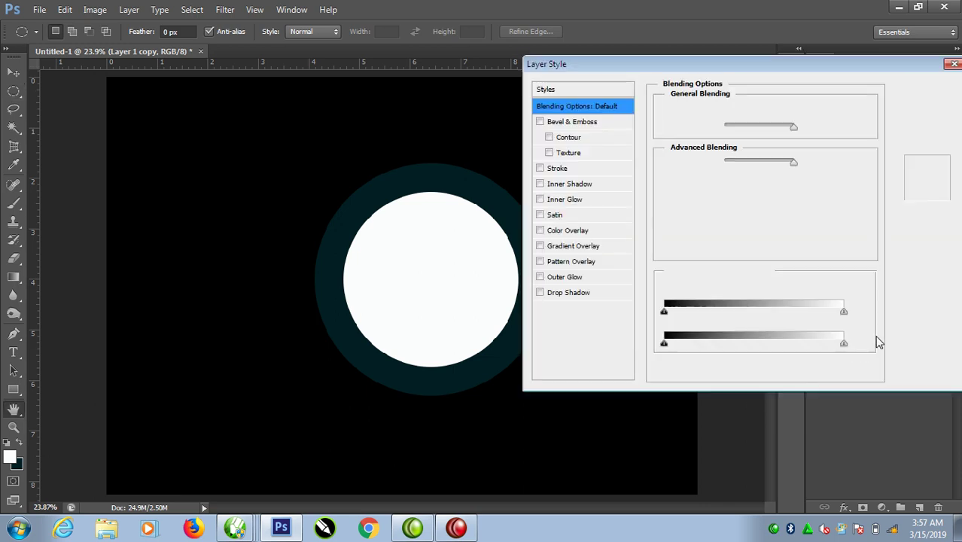
left_click(539, 121)
left_click(572, 125)
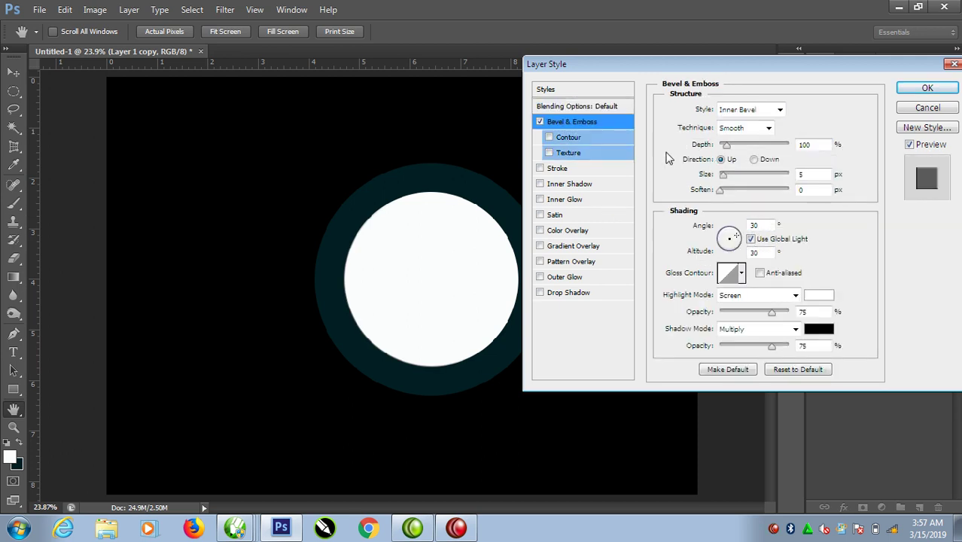
left_click_drag(728, 150, 764, 149)
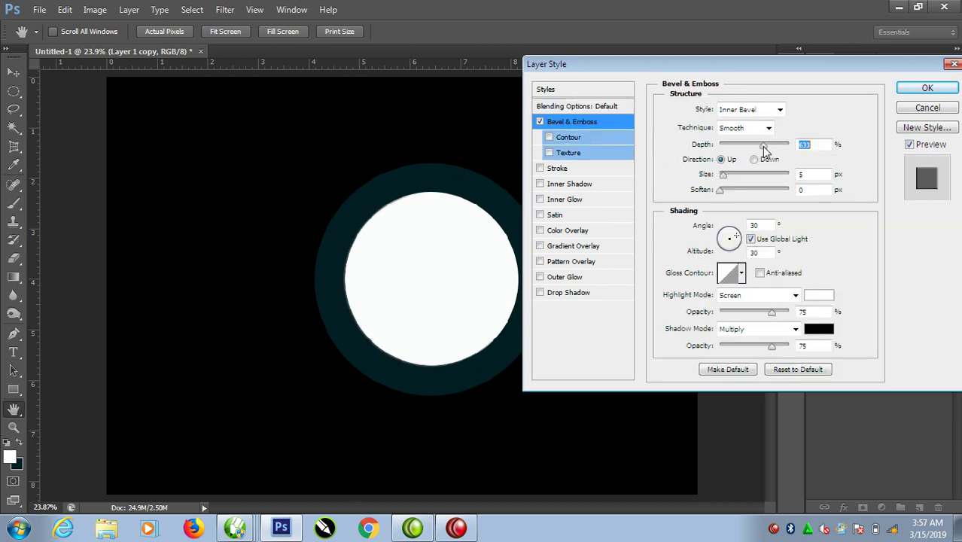
left_click_drag(725, 178, 771, 175)
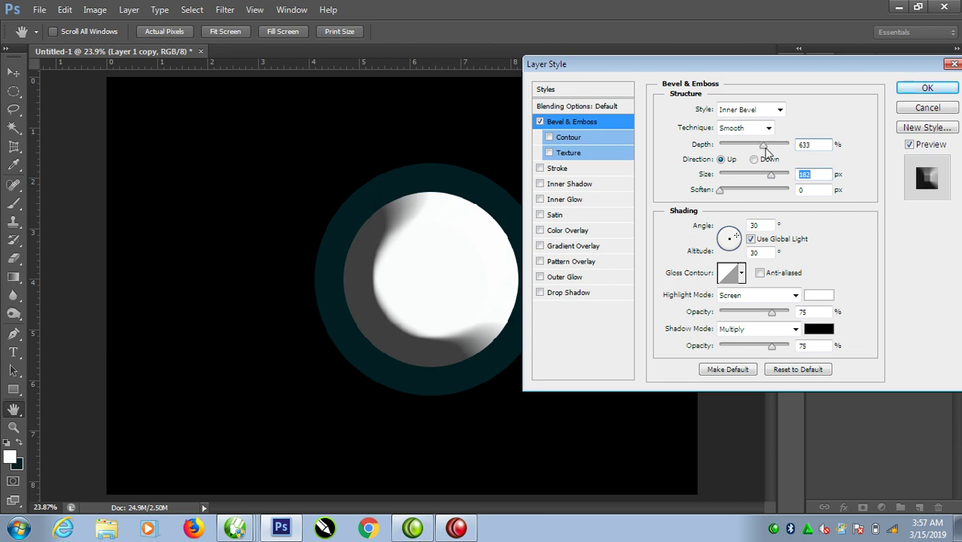
Step: Set the bevel shadow colour to light grey d0d0d0
left_click(812, 333)
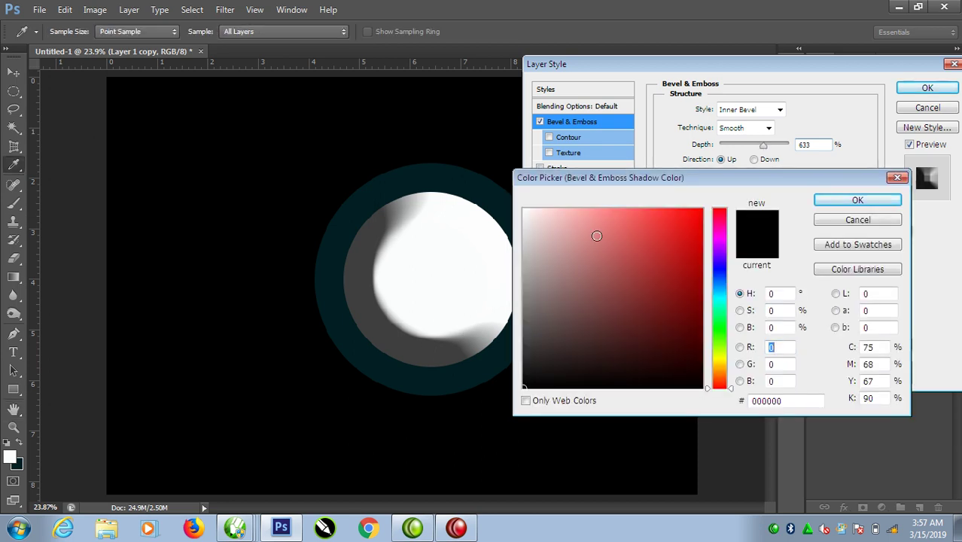
left_click(522, 287)
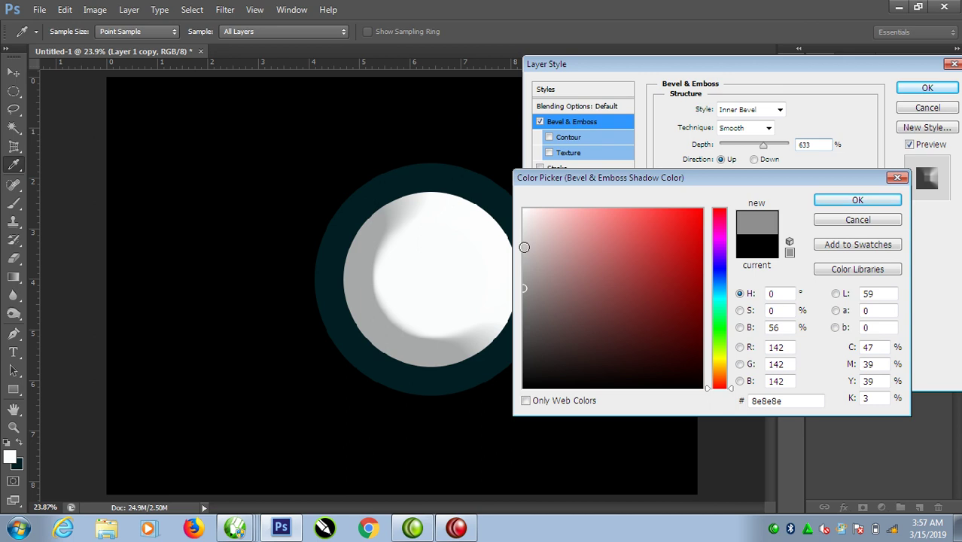
left_click(524, 247)
left_click(523, 241)
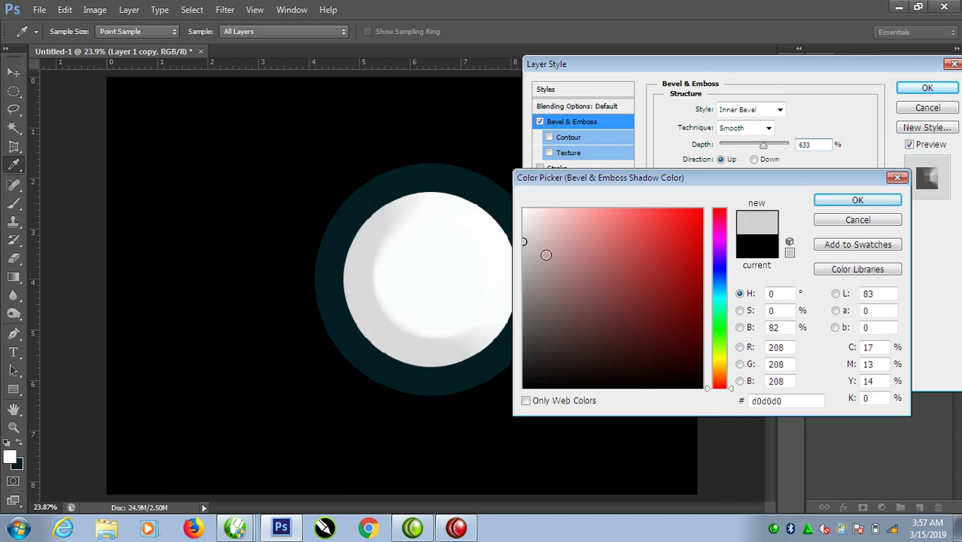
left_click(850, 202)
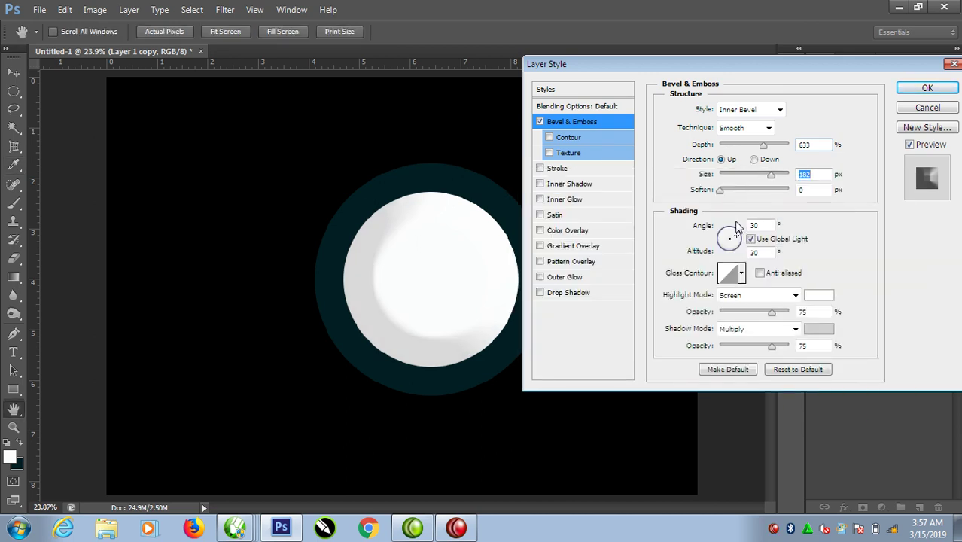
Step: Give the bevel its own 120° light angle, retune the depth, and apply the style
left_click(751, 239)
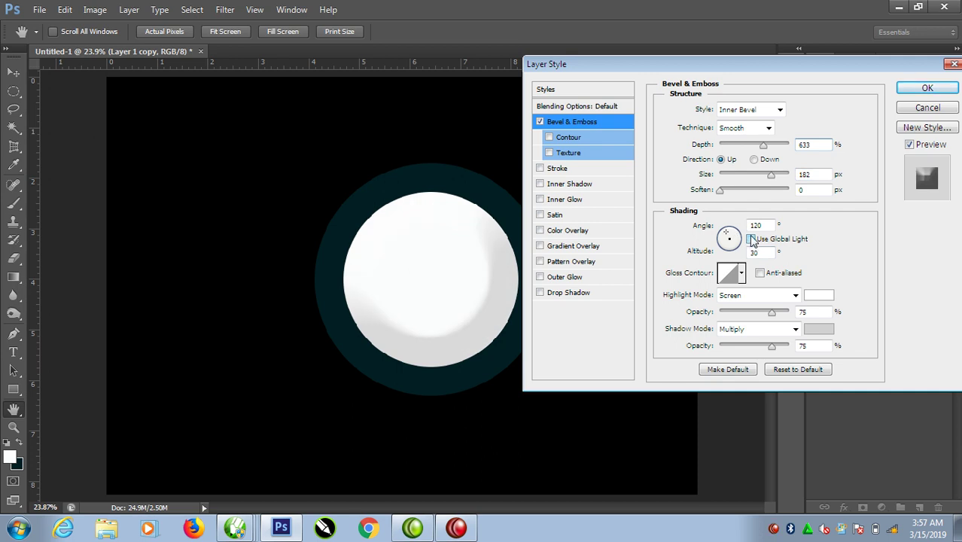
left_click_drag(763, 146, 727, 149)
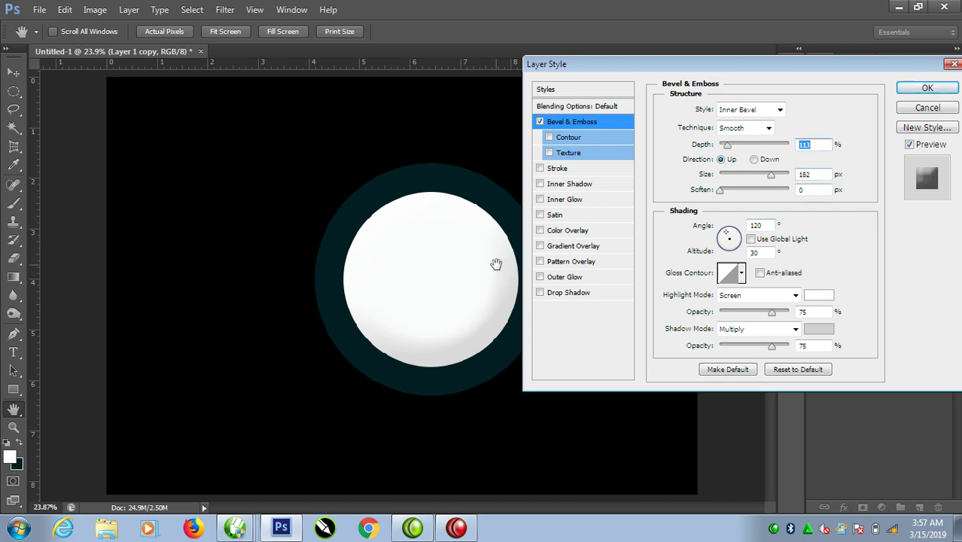
mouse_move(725, 146)
left_mouse_down()
mouse_move(789, 146)
mouse_move(762, 169)
mouse_move(811, 192)
left_mouse_up()
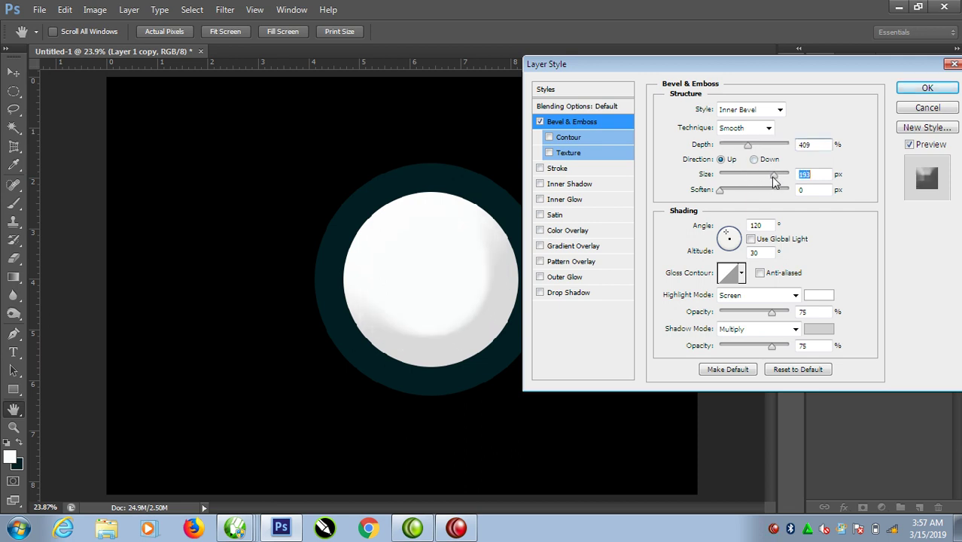
left_click_drag(747, 145, 729, 148)
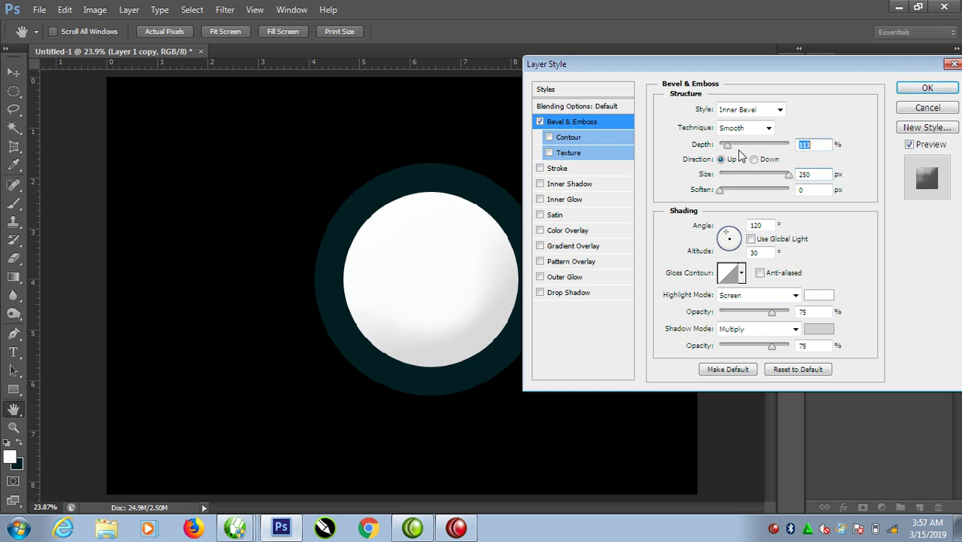
left_click(927, 88)
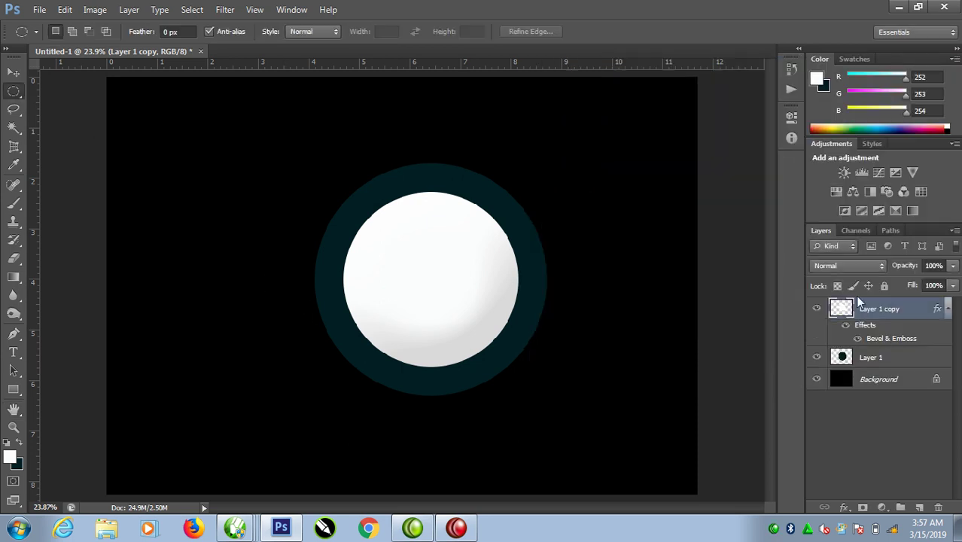
Step: Add a yellow (f9f905) Outer Glow of 169 px to Layer 1 copy
double_click(924, 315)
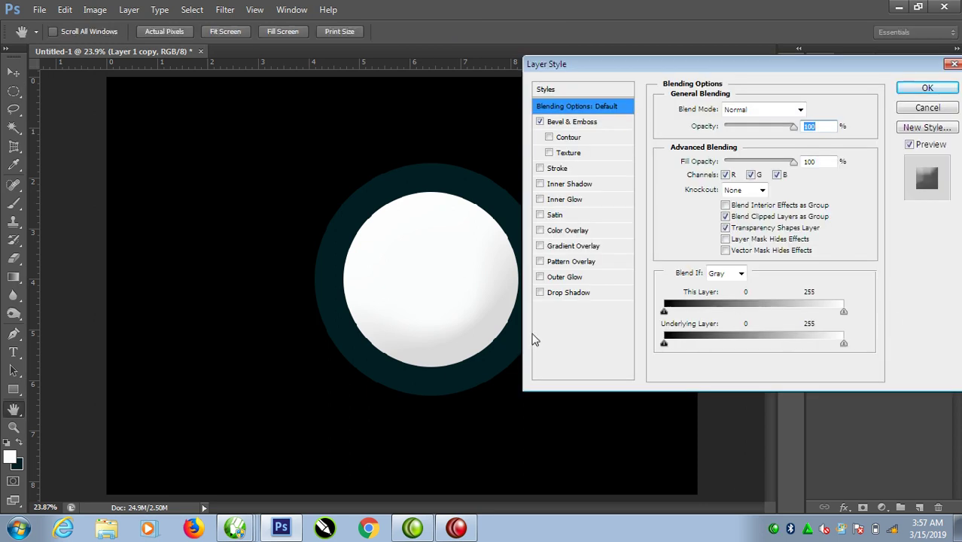
left_click(539, 276)
left_click(576, 279)
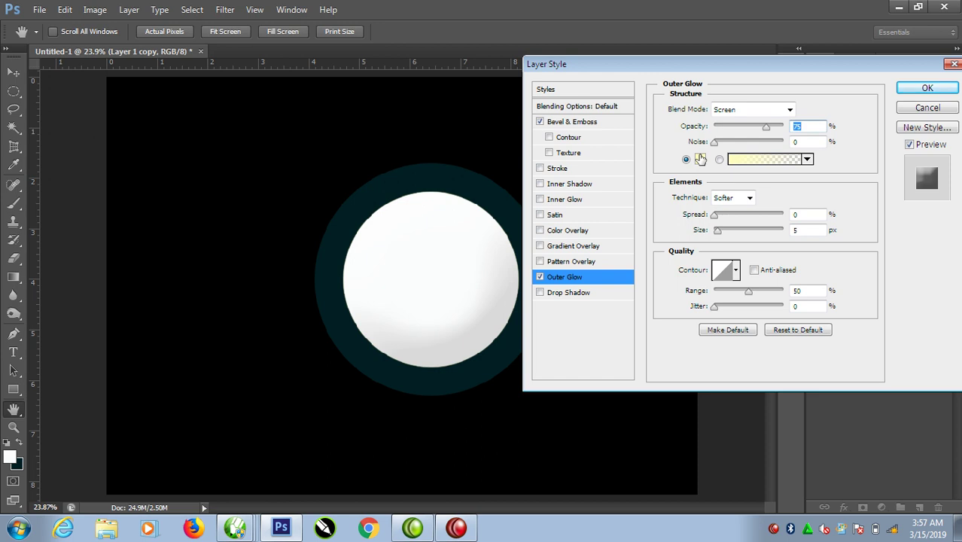
left_click(699, 158)
left_click(698, 213)
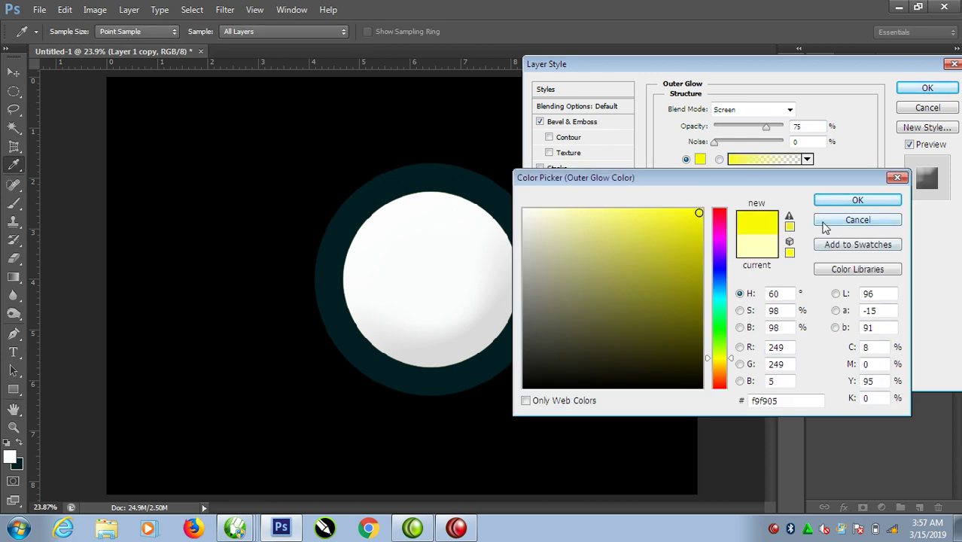
left_click(857, 199)
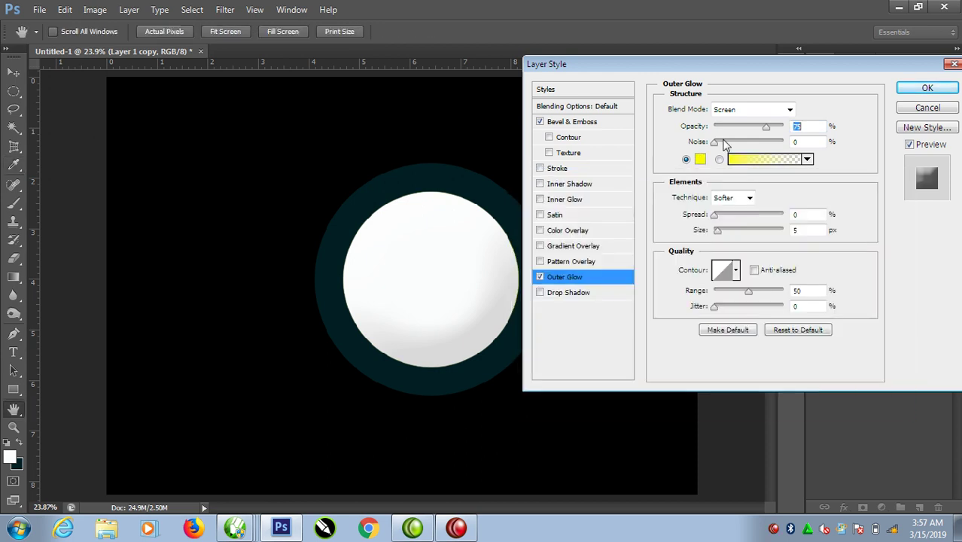
left_click(714, 142)
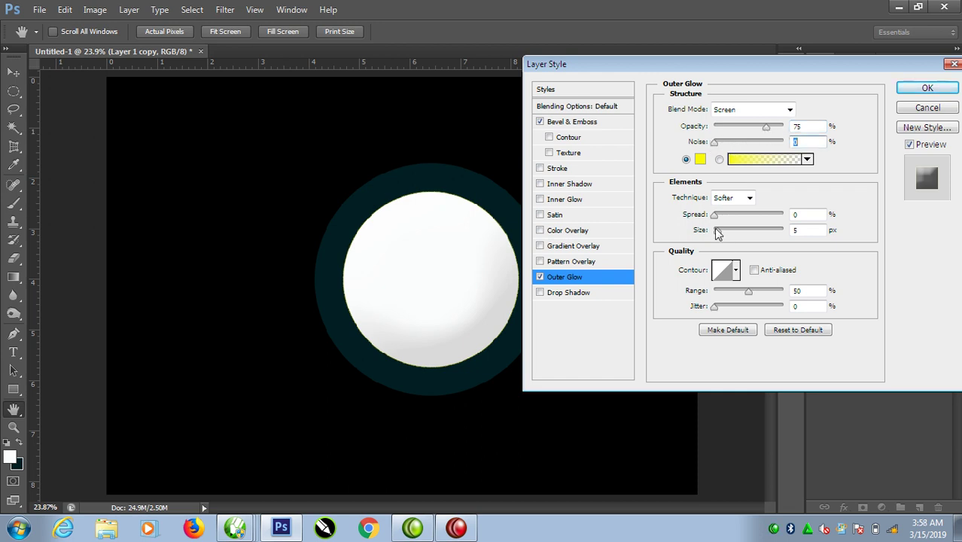
left_click_drag(717, 231, 761, 238)
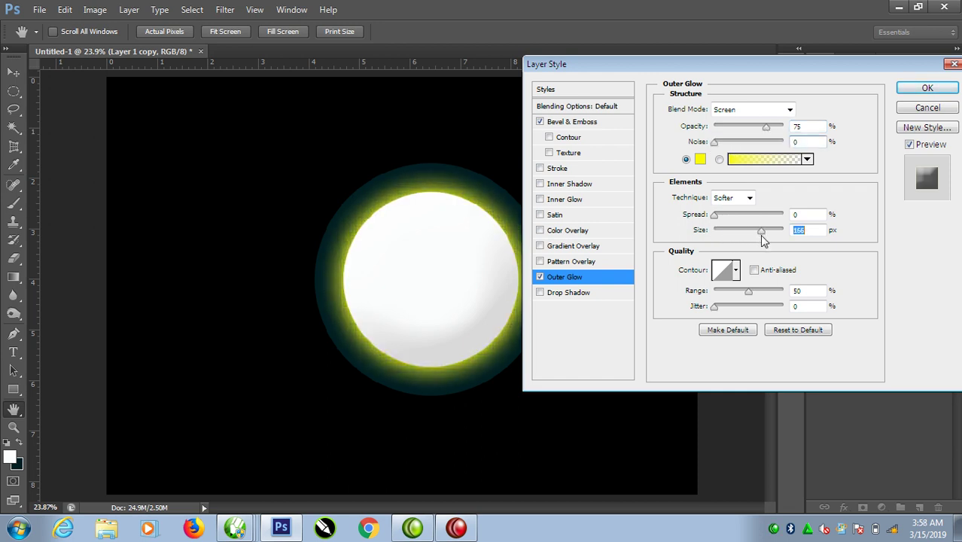
left_click_drag(762, 240, 764, 239)
Step: Add a yellow Inner Glow with Size 139 px and Choke 64%
left_click(556, 199)
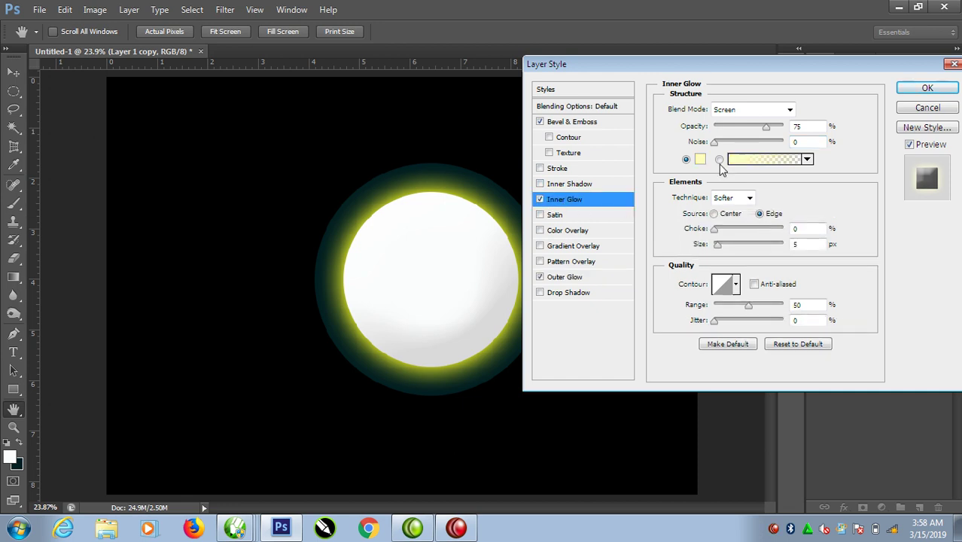
left_click(699, 160)
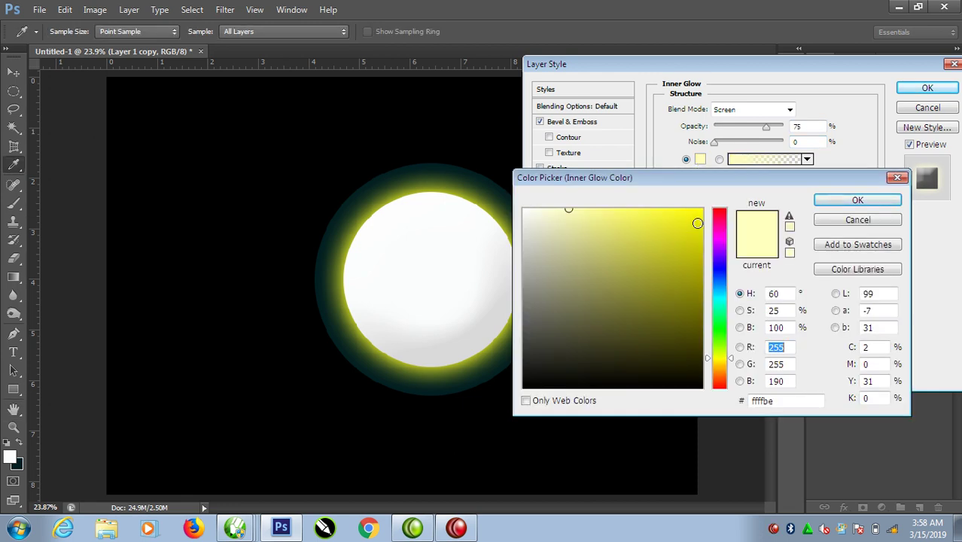
left_click(698, 215)
left_click(857, 200)
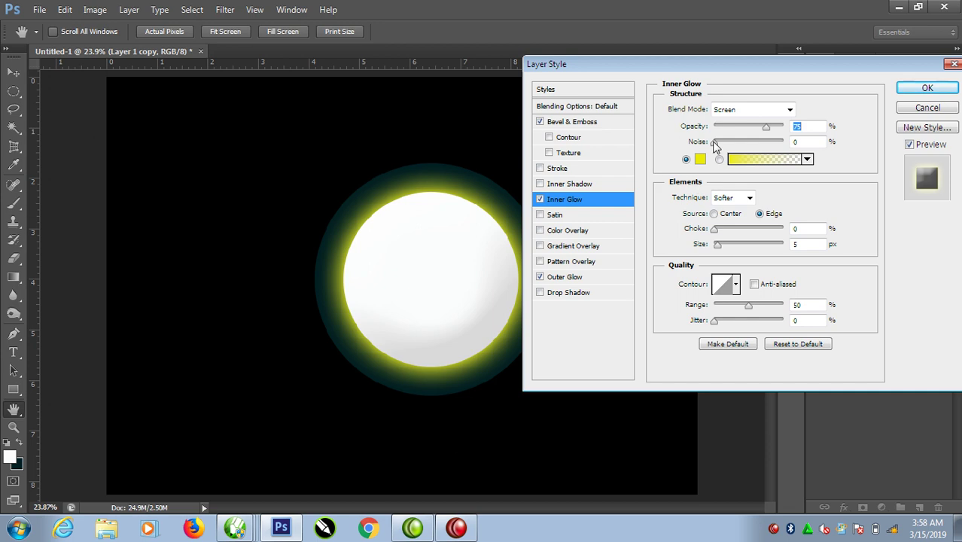
mouse_move(717, 251)
left_mouse_down()
mouse_move(762, 272)
mouse_move(753, 262)
left_mouse_up()
left_click_drag(714, 228, 758, 243)
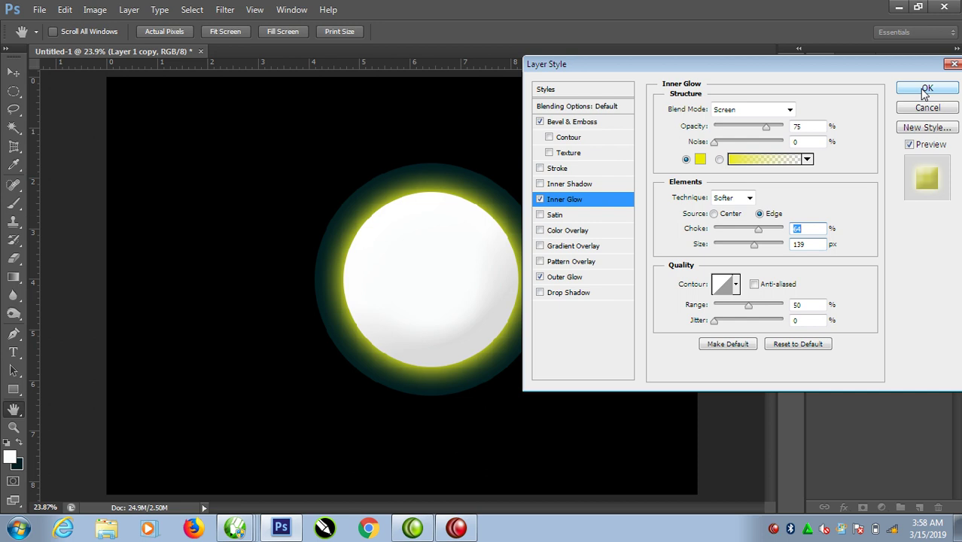
Step: Apply the styles, load the circle selection from Layer 1 copy, and select Layer 1
left_click(925, 91)
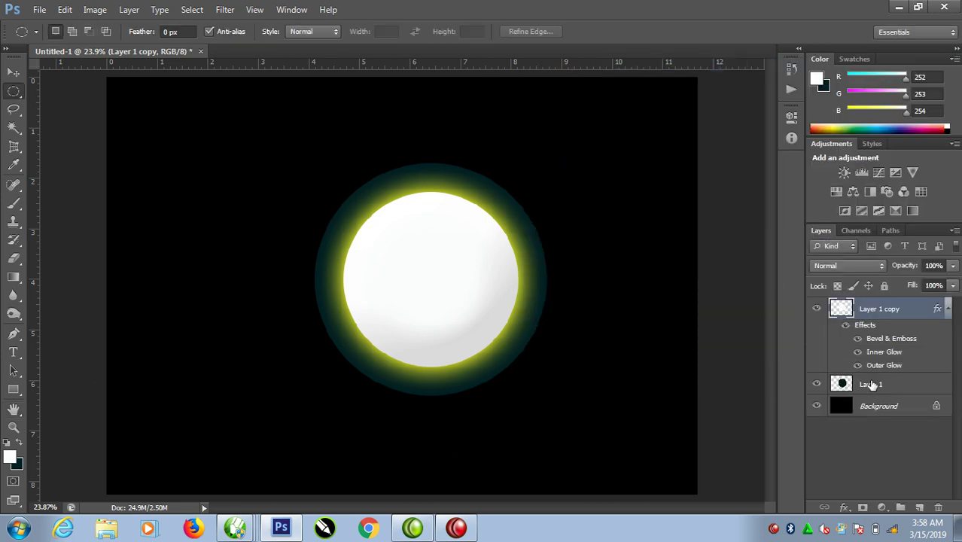
left_click(841, 308, "ctrl")
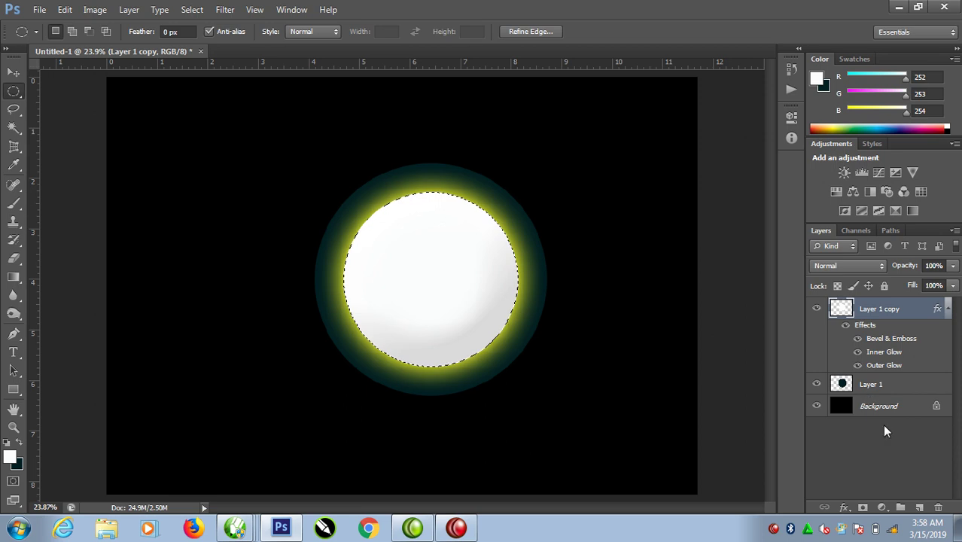
left_click(899, 386)
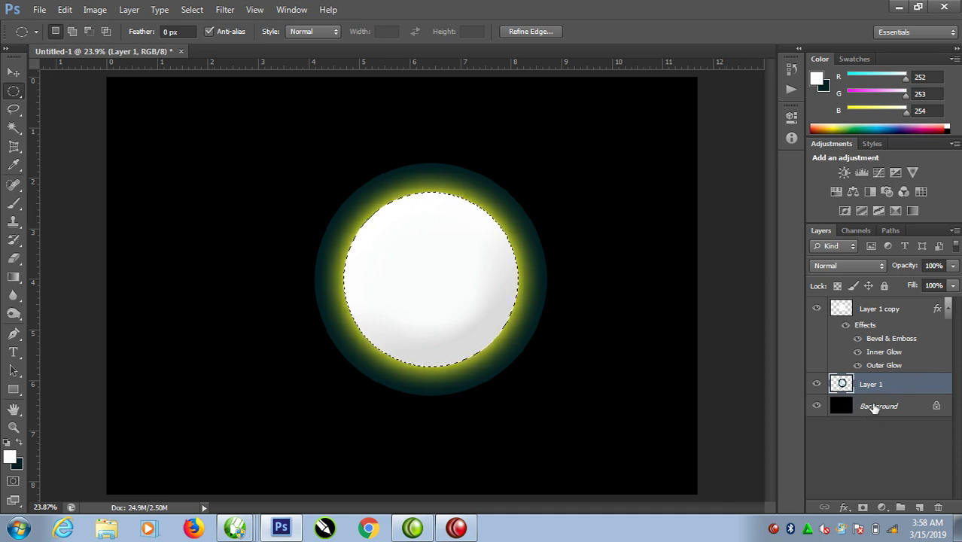
Step: Deselect and set the foreground colour to near-black (000001)
key("ctrl+d")
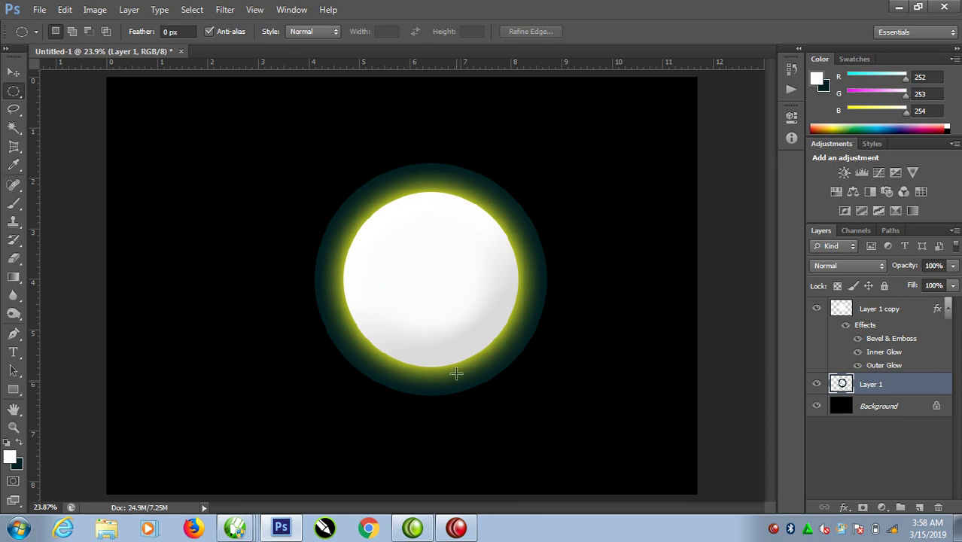
left_click(10, 458)
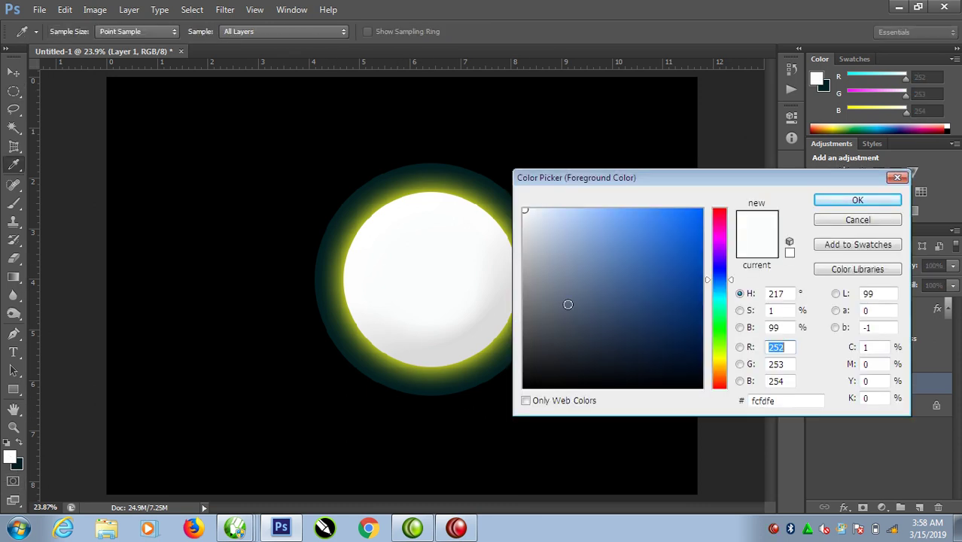
left_click(698, 388)
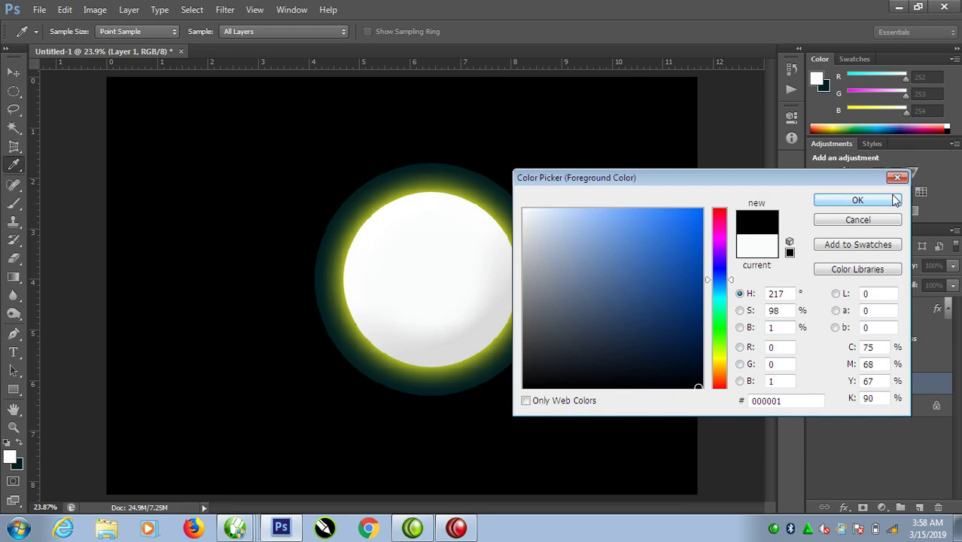
left_click(857, 199)
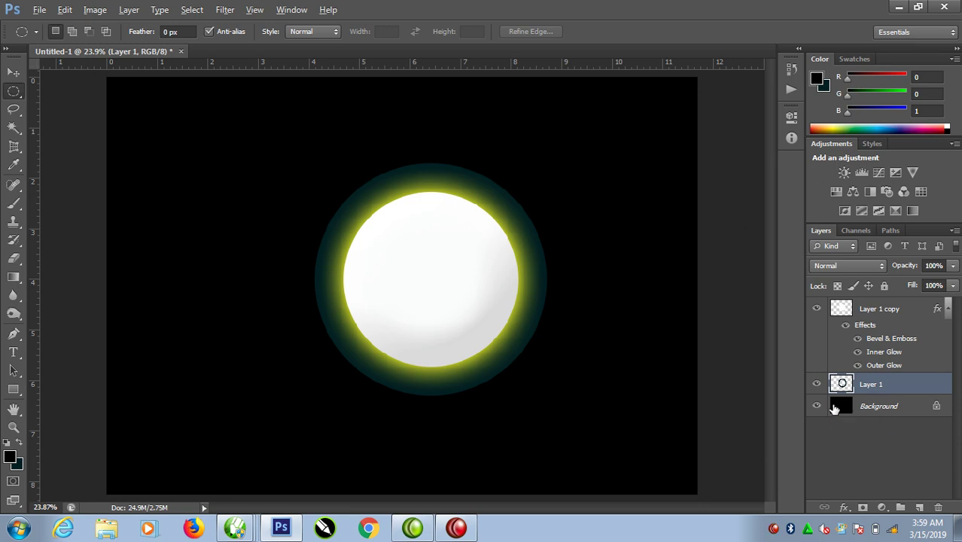
key("ctrl+z")
Step: Give Layer 1 an Inner Bevel with Depth 409%, Size 245 px and Altitude 70
double_click(906, 387)
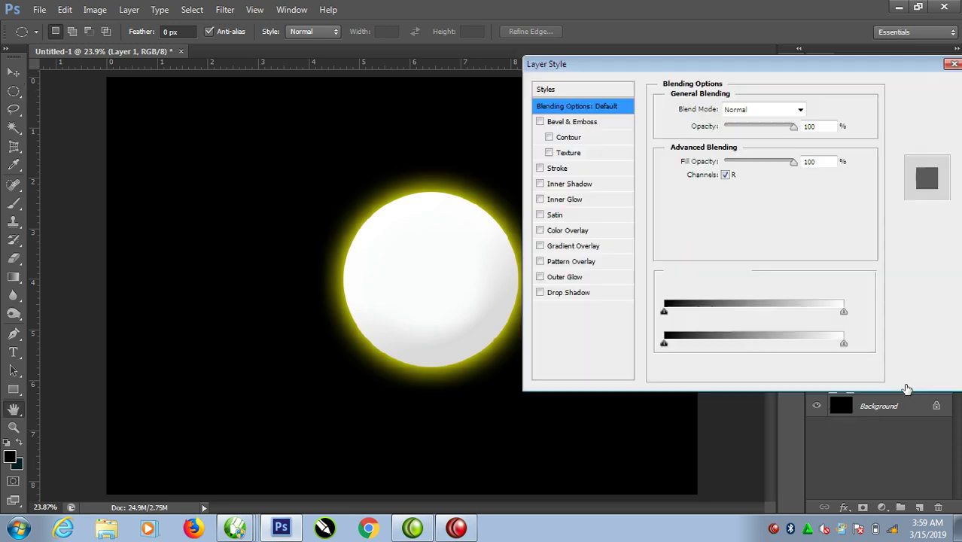
left_click(540, 122)
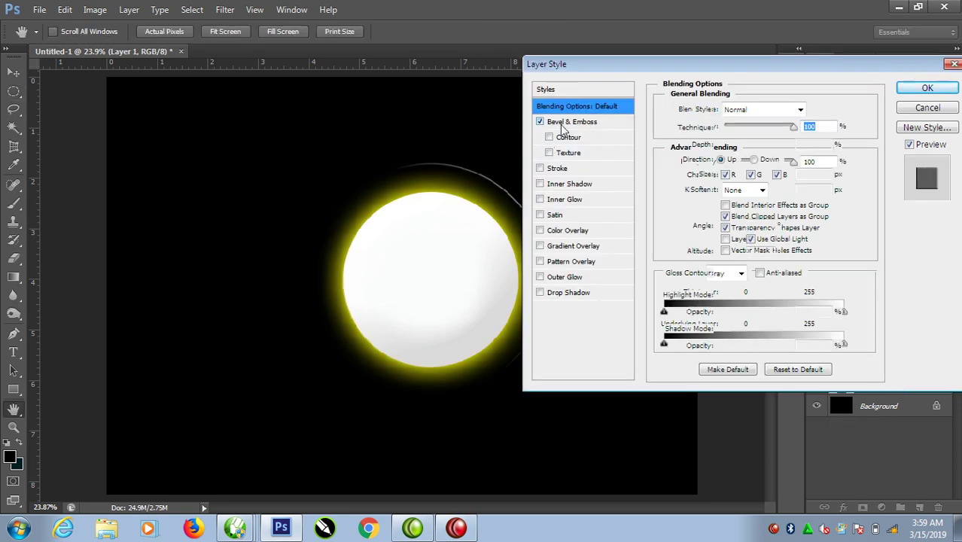
mouse_move(726, 145)
left_mouse_down()
mouse_move(758, 147)
mouse_move(748, 145)
left_mouse_up()
mouse_move(723, 175)
left_mouse_down()
mouse_move(741, 175)
mouse_move(736, 185)
mouse_move(750, 187)
left_mouse_up()
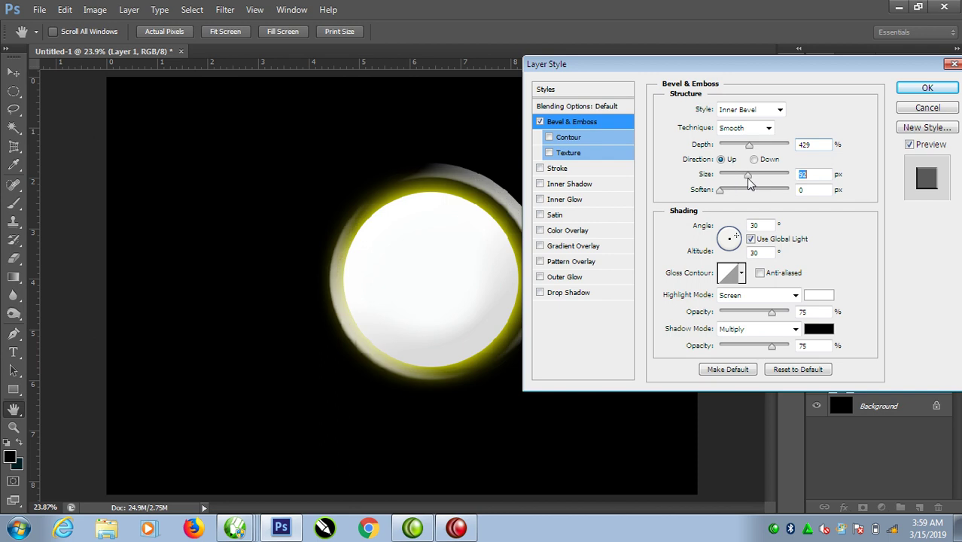
type("98")
left_click(754, 253)
type("70")
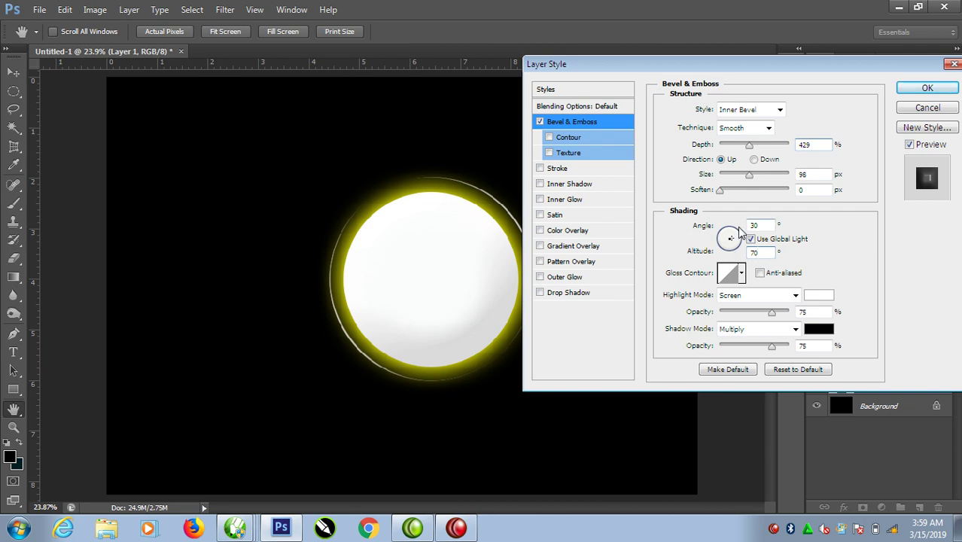
mouse_move(749, 144)
left_mouse_down()
mouse_move(729, 146)
mouse_move(748, 158)
mouse_move(725, 151)
mouse_move(748, 150)
left_mouse_up()
left_click_drag(750, 181, 788, 183)
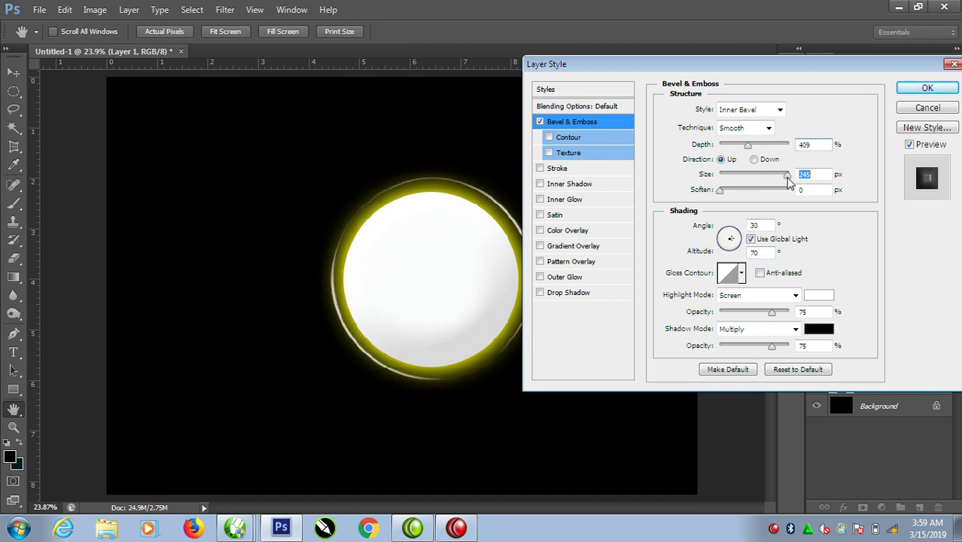
left_click(926, 89)
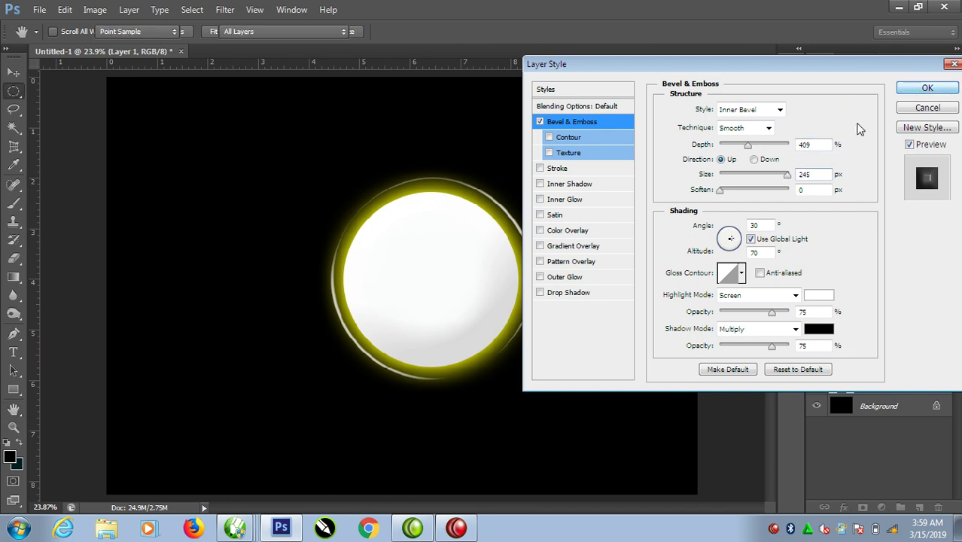
Step: Scale the bevelled ring layer up to about 113% around the orb
key("ctrl+t")
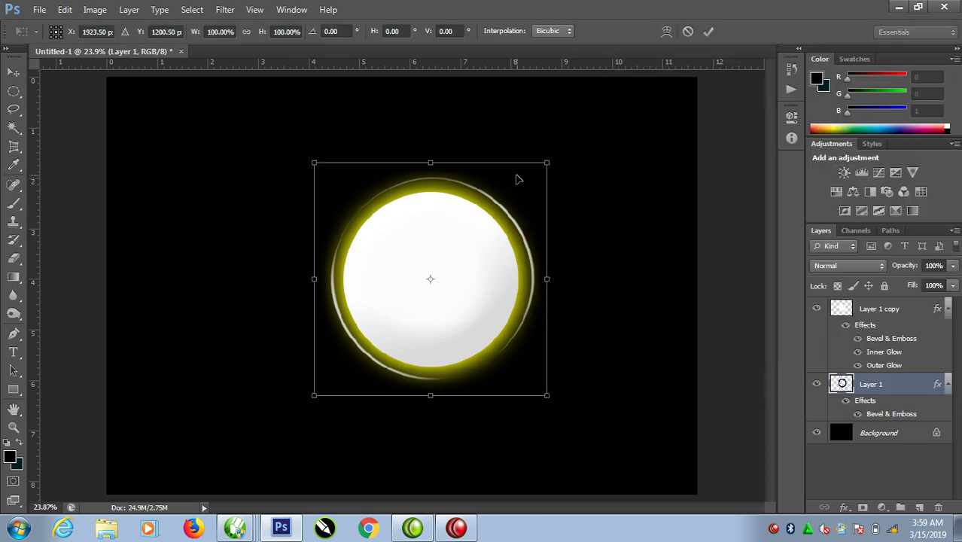
left_click_drag(546, 163, 562, 148)
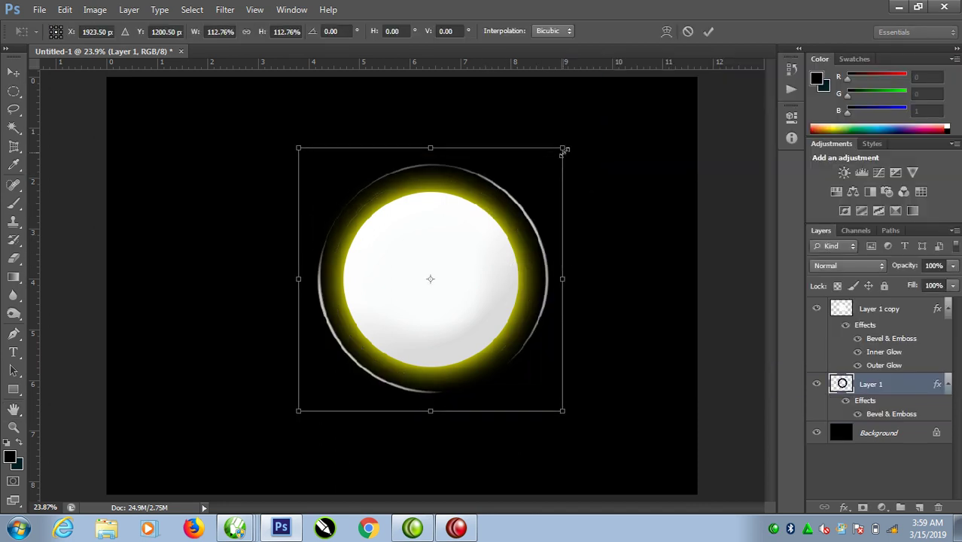
key("m")
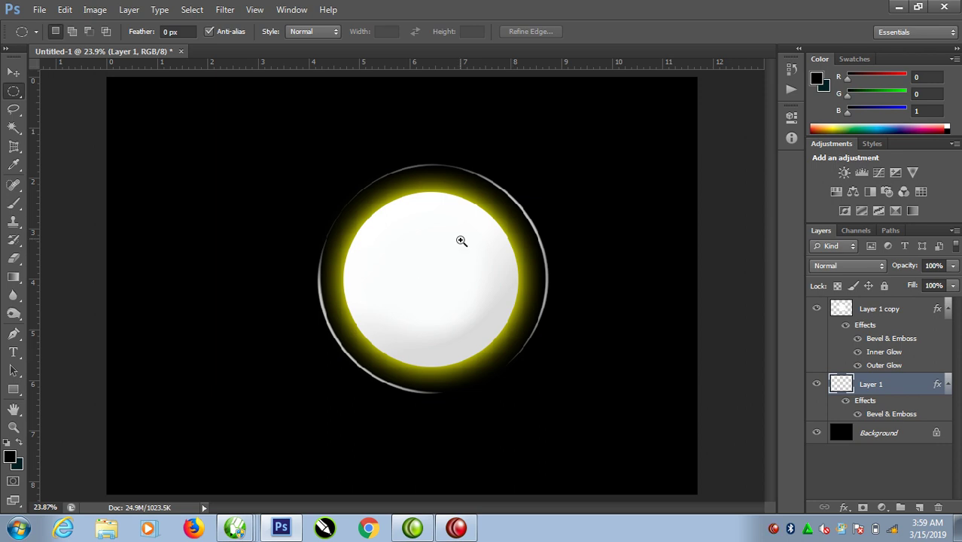
Step: Fit the canvas on screen, zoom out, and select Layer 1 copy
right_click(460, 256)
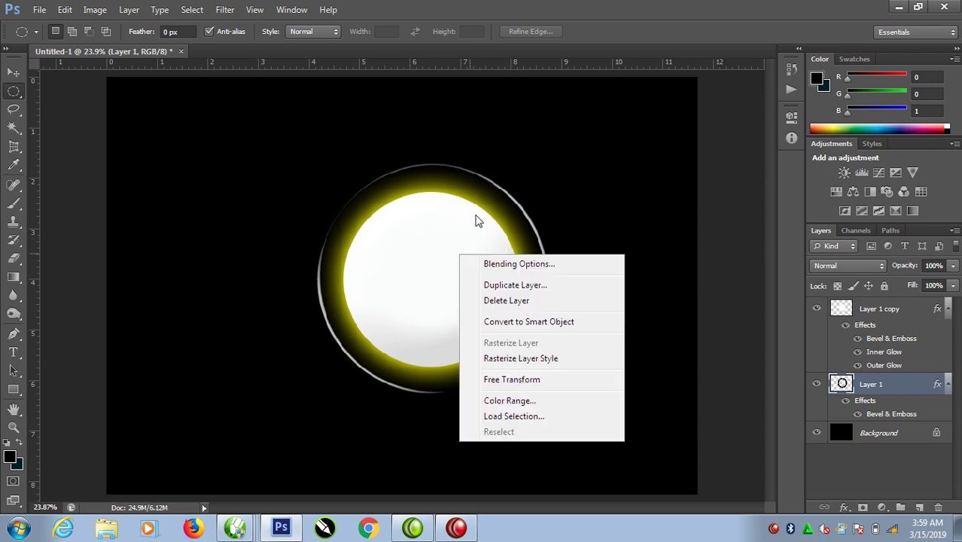
right_click(366, 228)
left_click(423, 237)
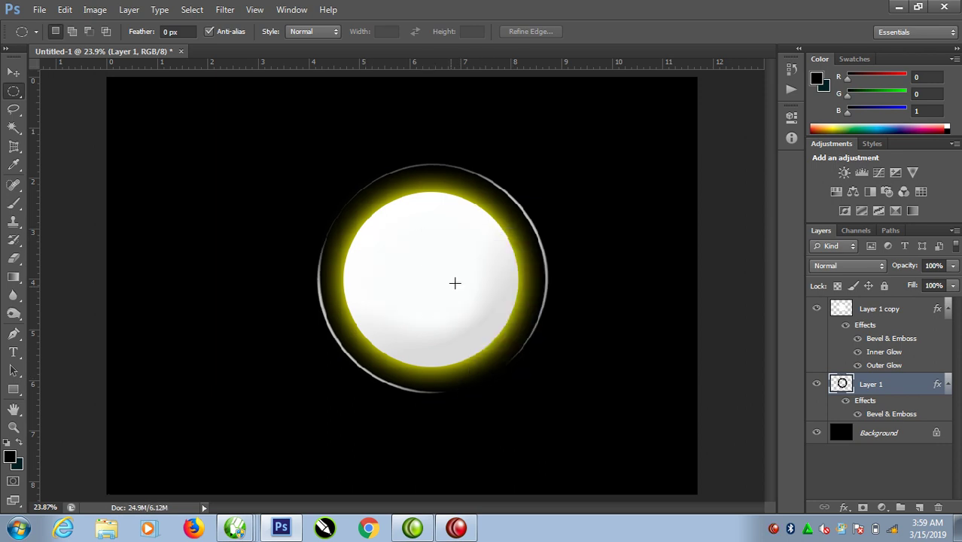
key("ctrl+minus")
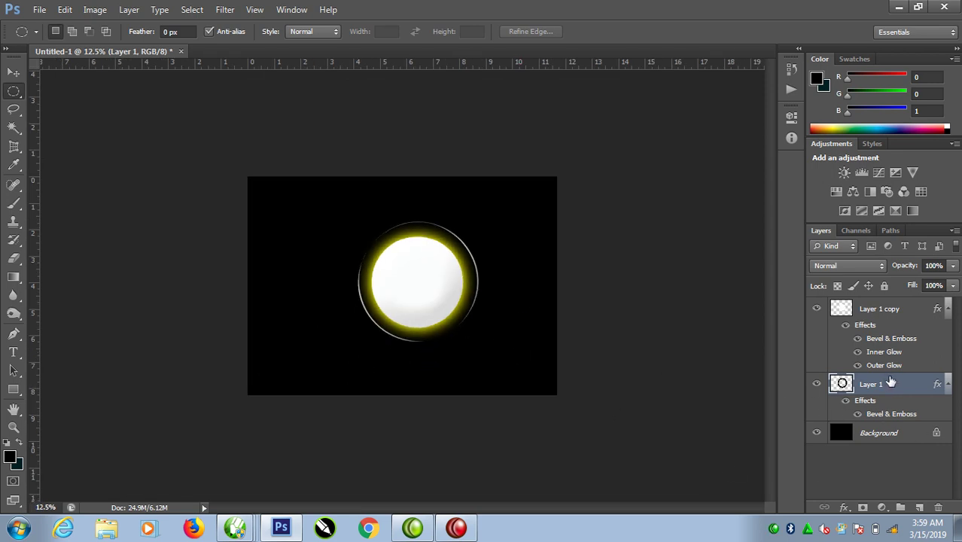
left_click(910, 311)
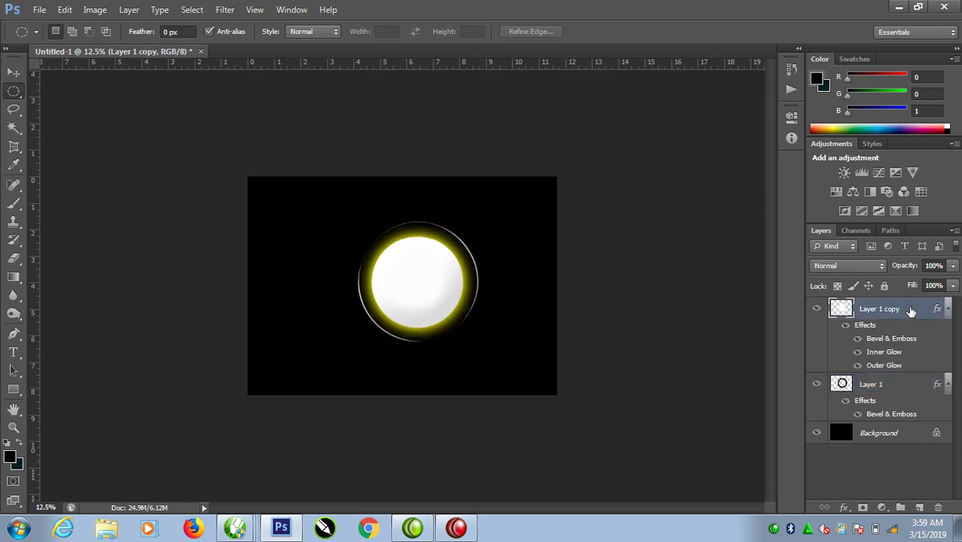
Step: Set the orb bevel to Altitude 60, Soften 8 px and a deeper Depth of about 348%
double_click(910, 311)
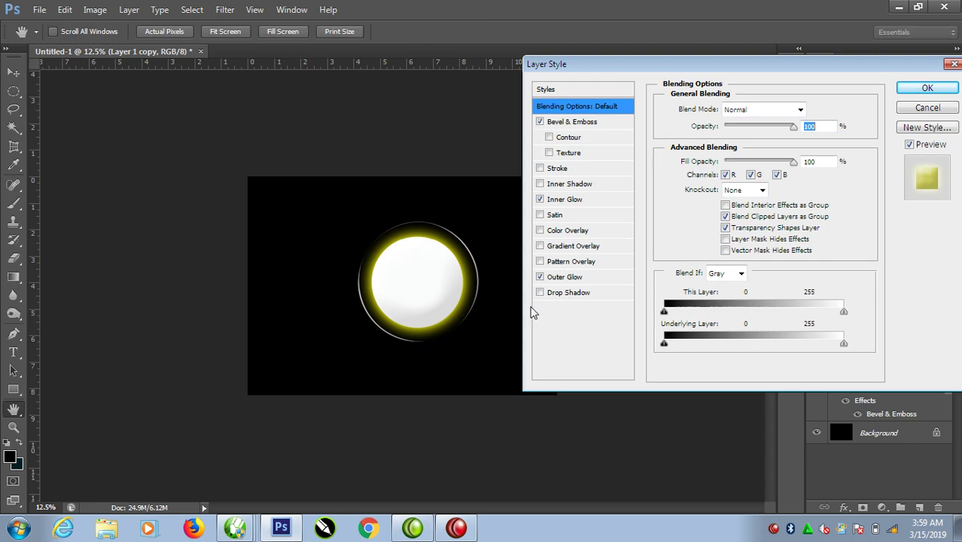
left_click(571, 121)
type("60")
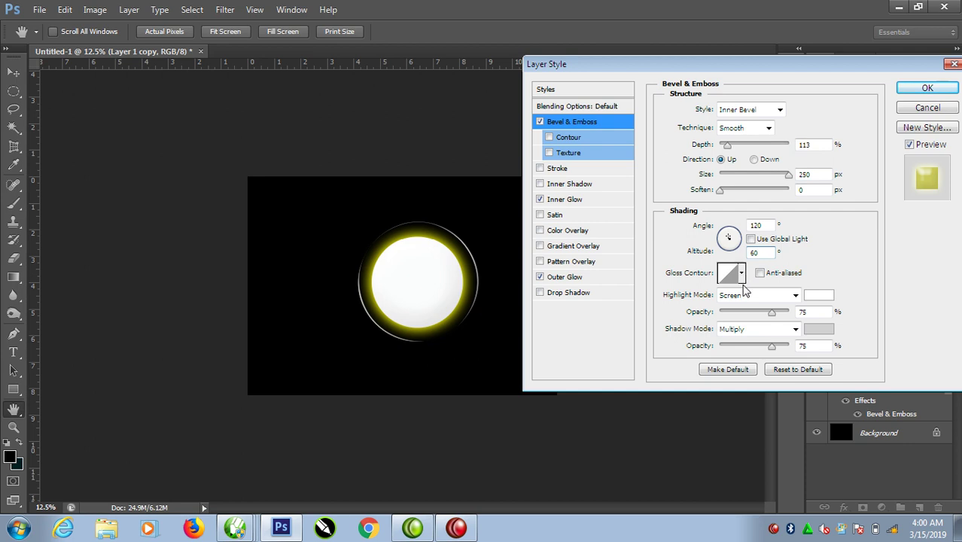
left_click_drag(727, 147, 724, 147)
left_click_drag(720, 191, 754, 190)
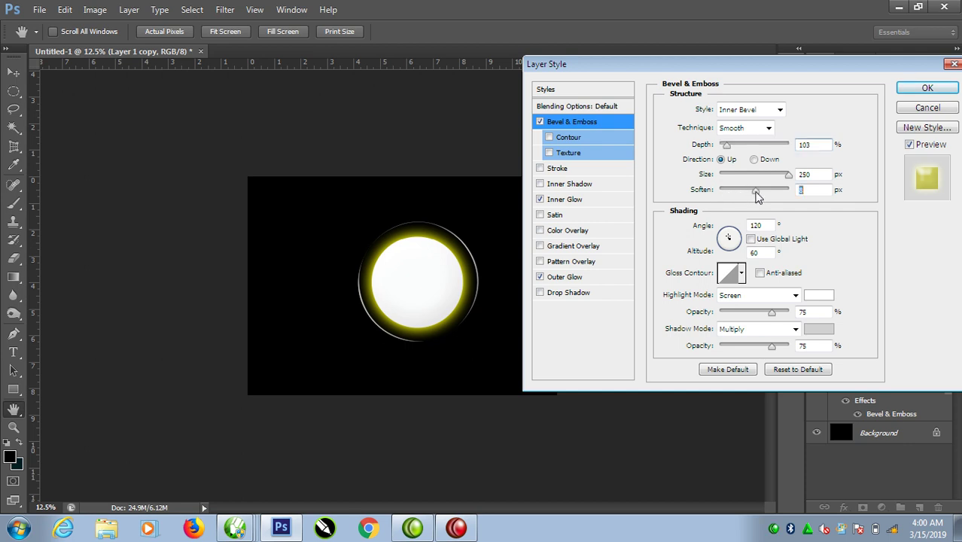
mouse_move(728, 145)
left_mouse_down()
mouse_move(757, 147)
mouse_move(744, 145)
left_mouse_up()
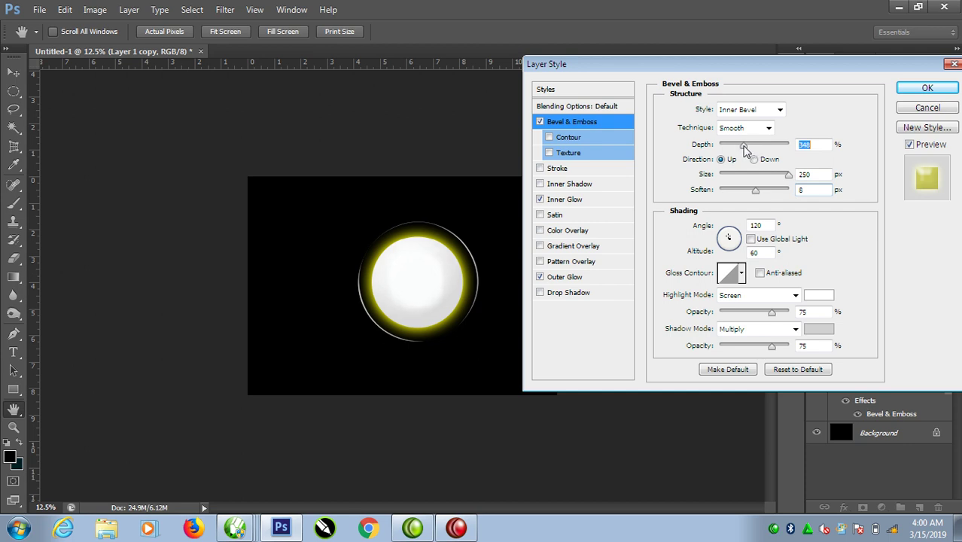
left_click(927, 88)
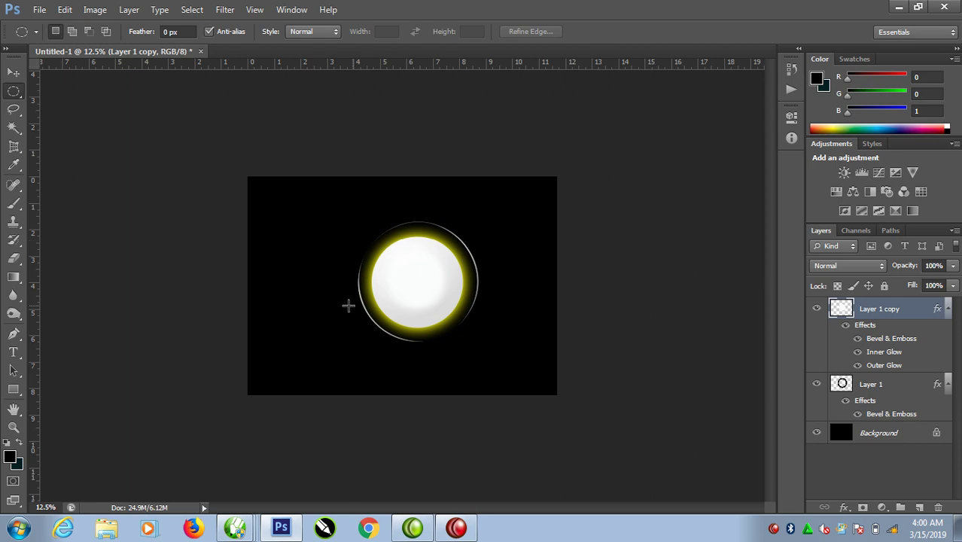
Step: Scale Layer 1 and Layer 1 copy together to about 88% and move them up-left
right_click(319, 205)
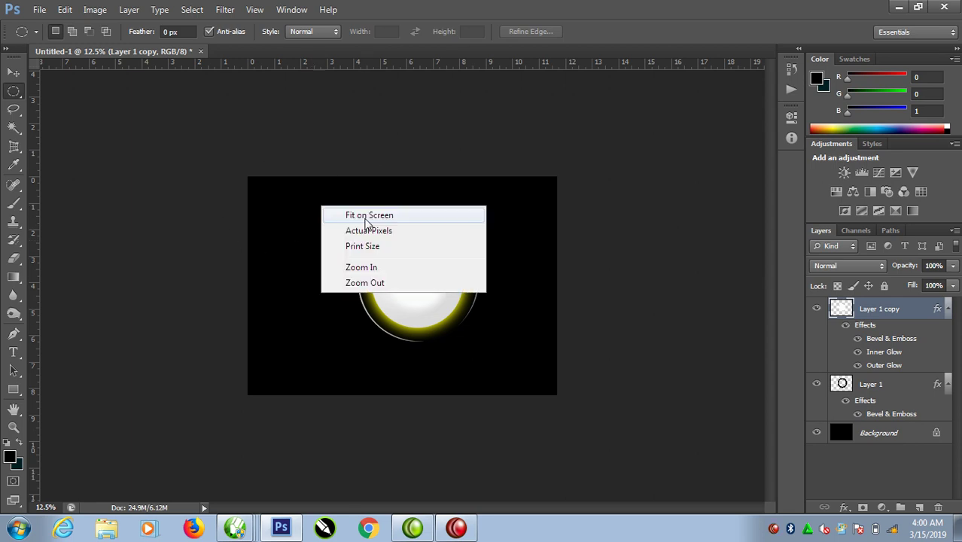
left_click(365, 216)
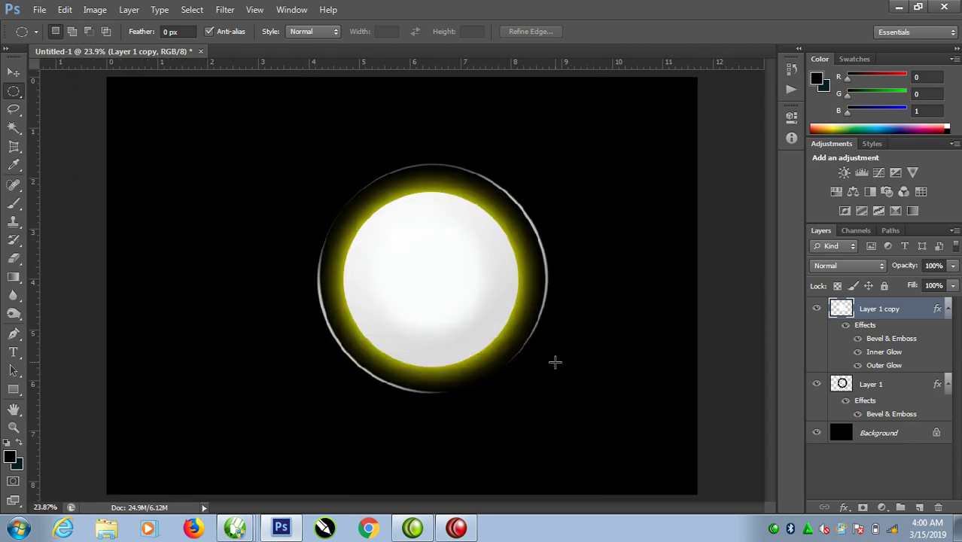
key("ctrl+minus")
key("ctrl+minus")
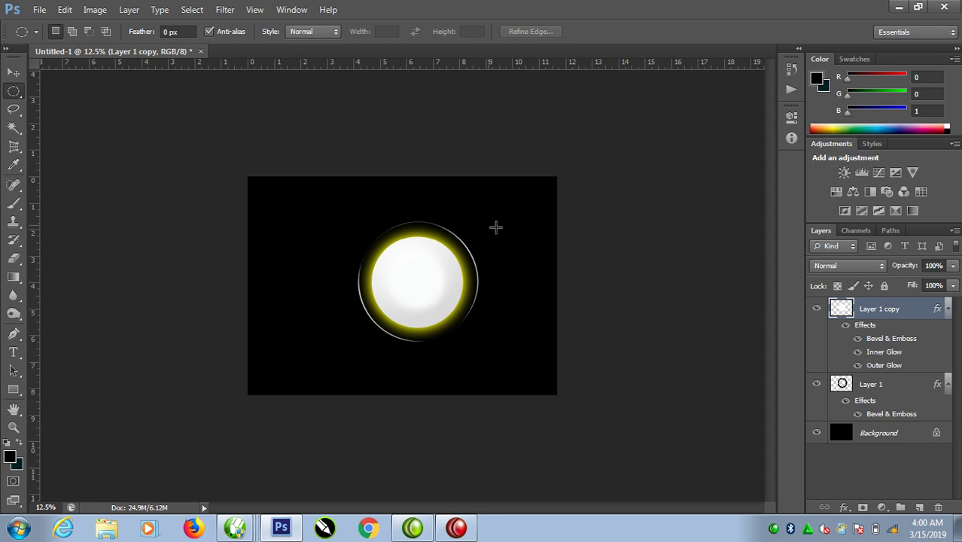
left_click(886, 387, "shift")
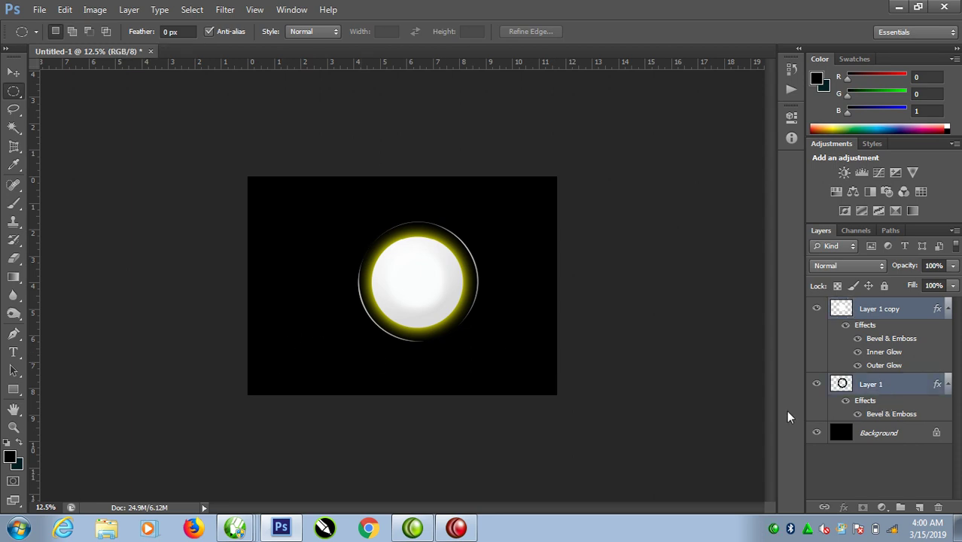
key("ctrl+t")
left_click_drag(487, 215, 455, 216)
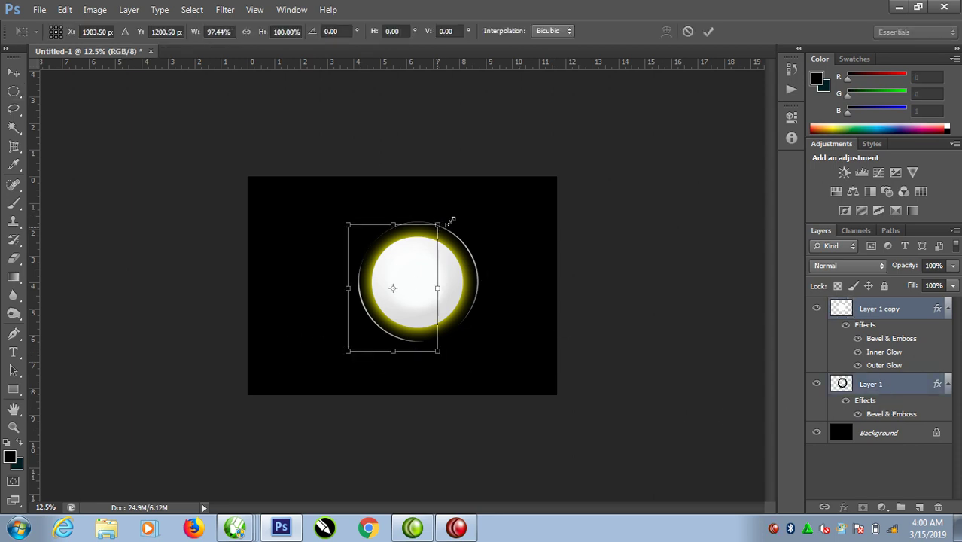
mouse_move(428, 300)
left_mouse_down()
mouse_move(422, 287)
mouse_move(426, 295)
left_mouse_up()
key("m")
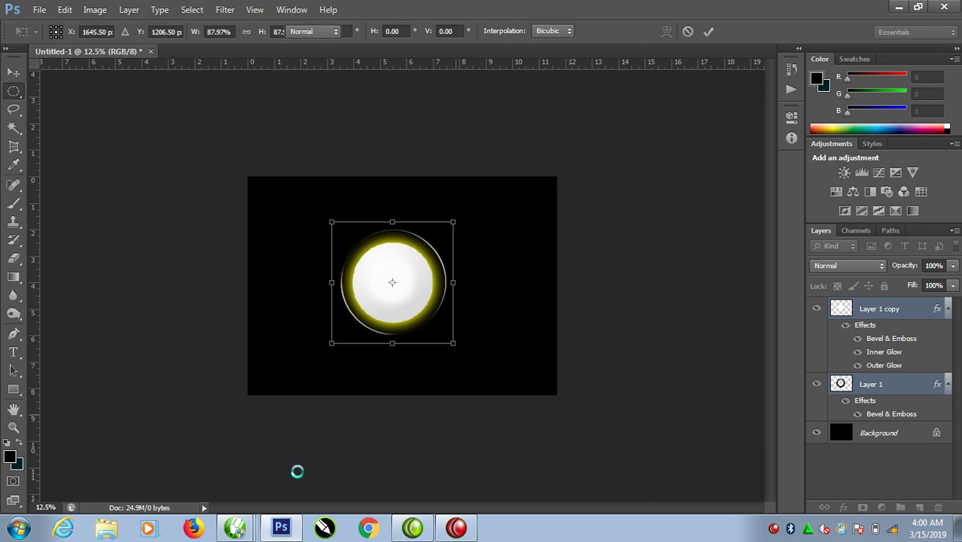
key("Return")
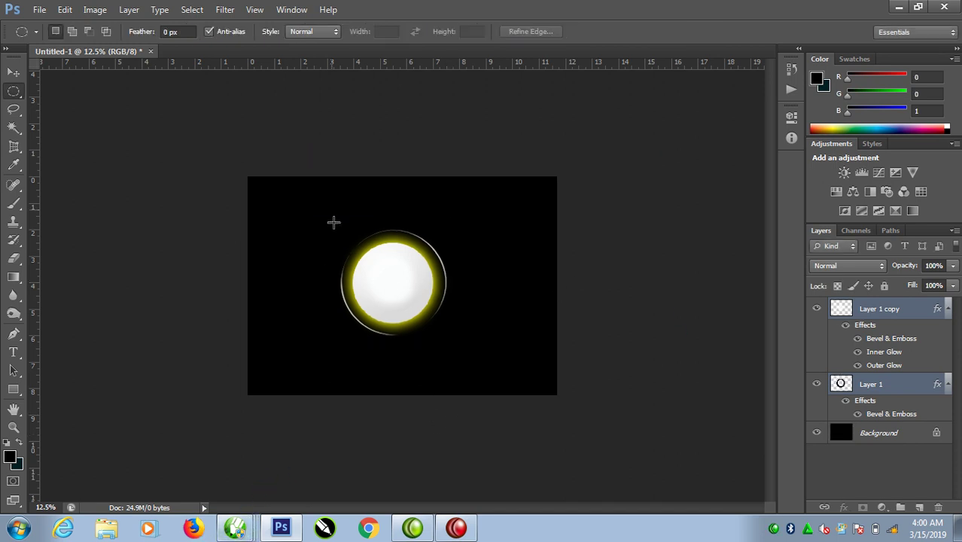
Step: Refit the image to the window to review the result
key("ctrl+0")
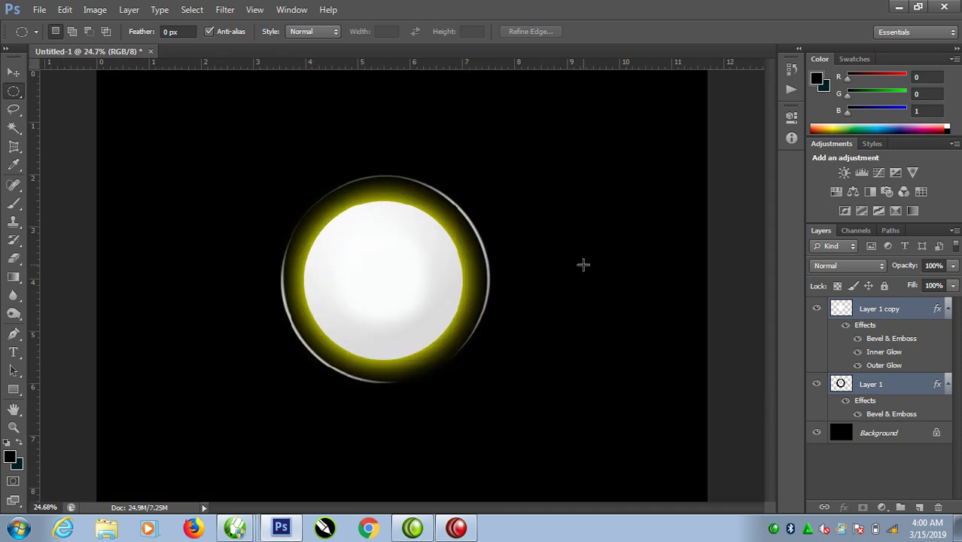
right_click(565, 220)
left_click(607, 228)
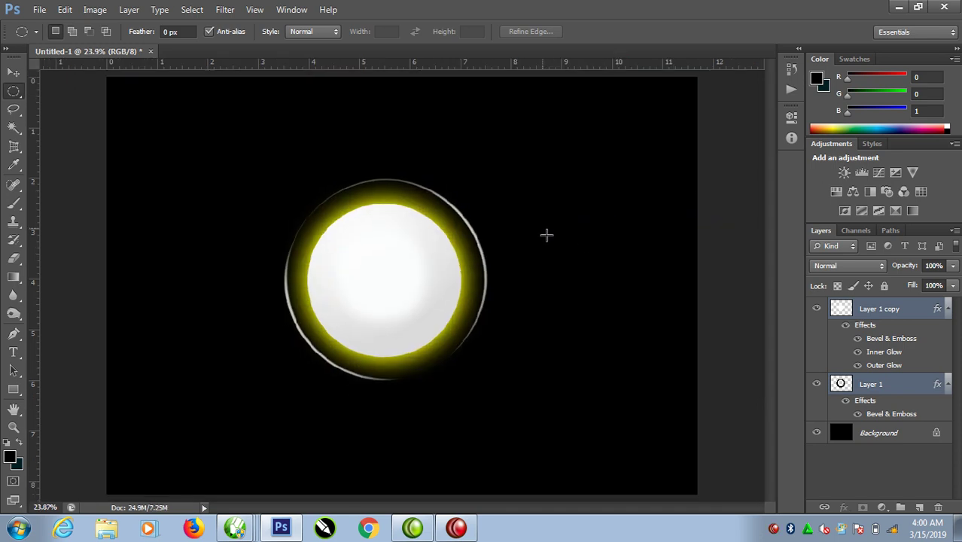
right_click(489, 182)
left_click(527, 194)
Step: Select the Background layer and set the foreground colour to dark grey RGB 55,56,59
left_click(887, 443)
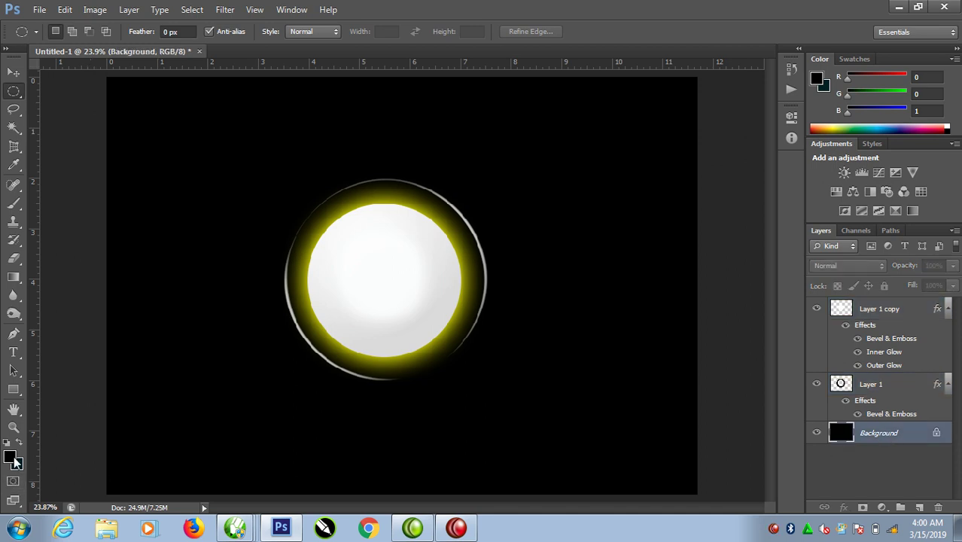
left_click(11, 458)
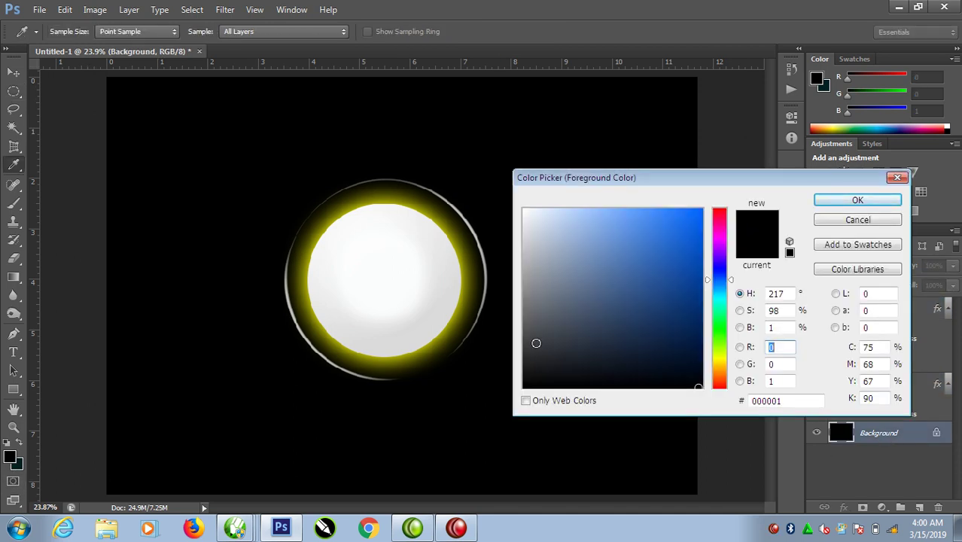
left_click(535, 342)
left_click(855, 204)
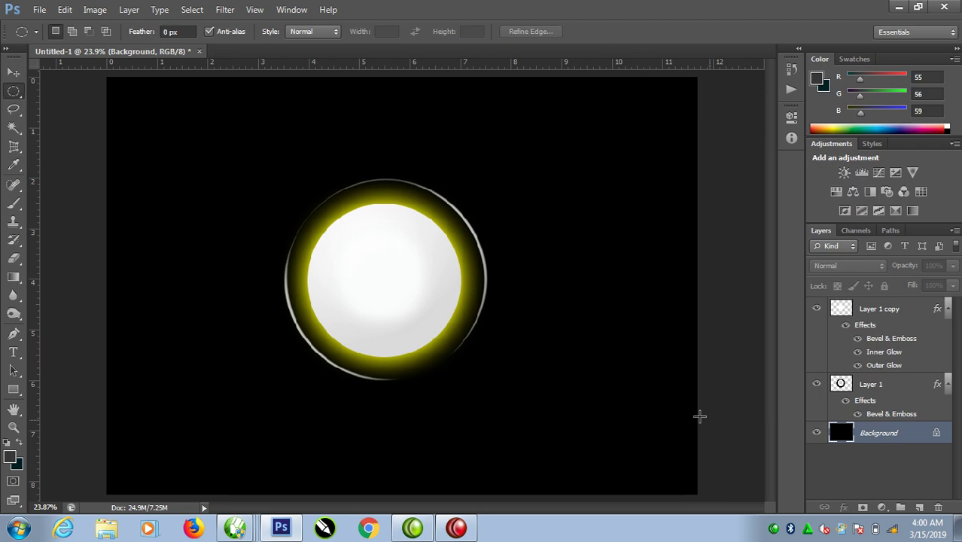
Step: Enlarge the brush to about 2279 px and brush the grey halo around the orb
key("b")
key("bracketright")
key("bracketright")
key("bracketright")
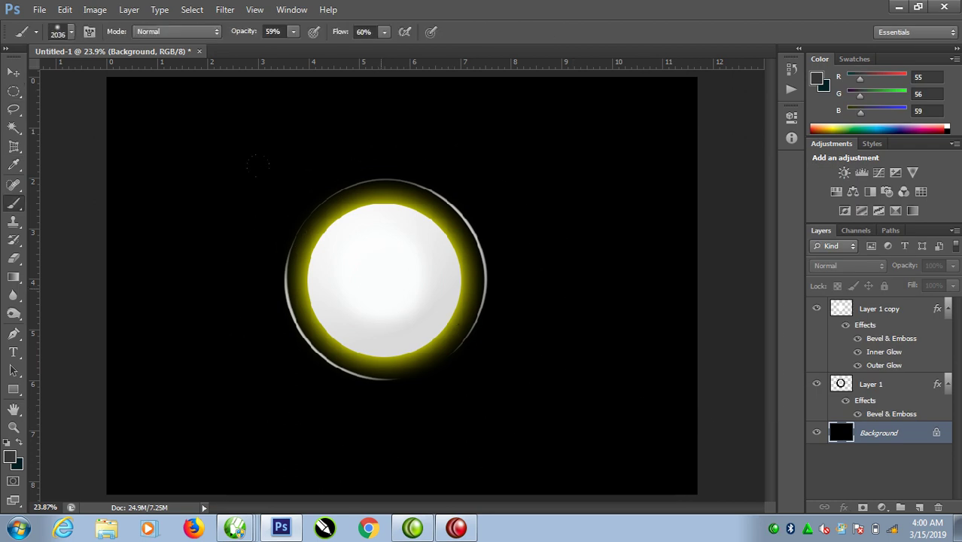
key("bracketright")
key("bracketright")
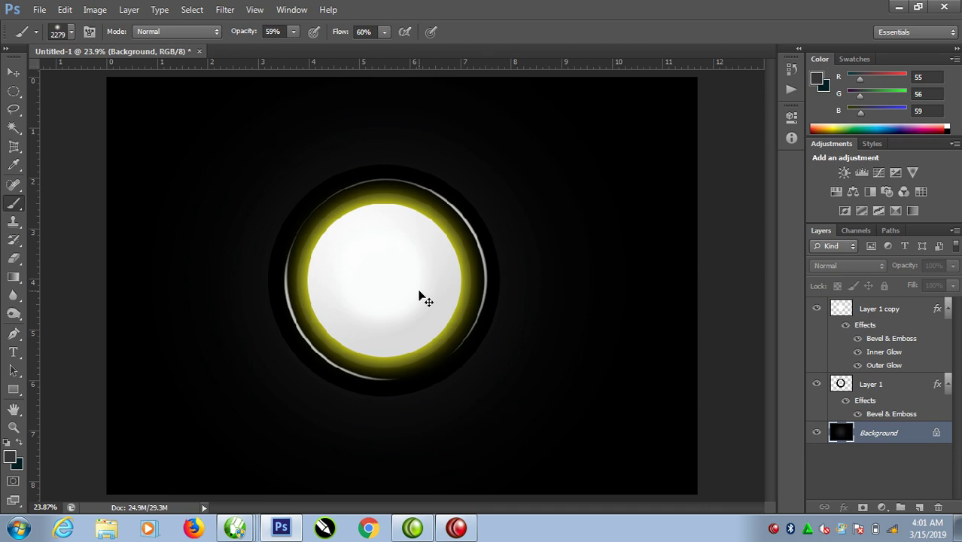
key("ctrl+minus")
key("ctrl+minus")
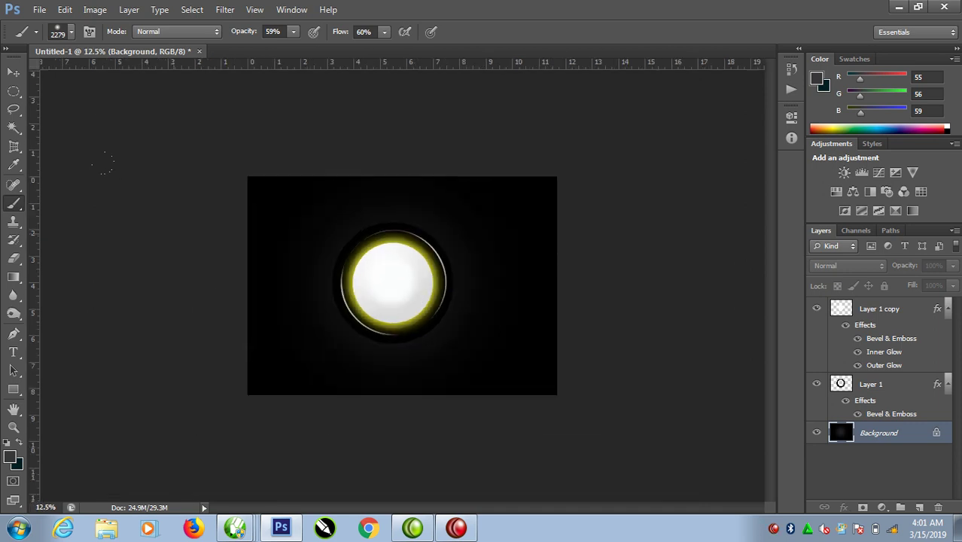